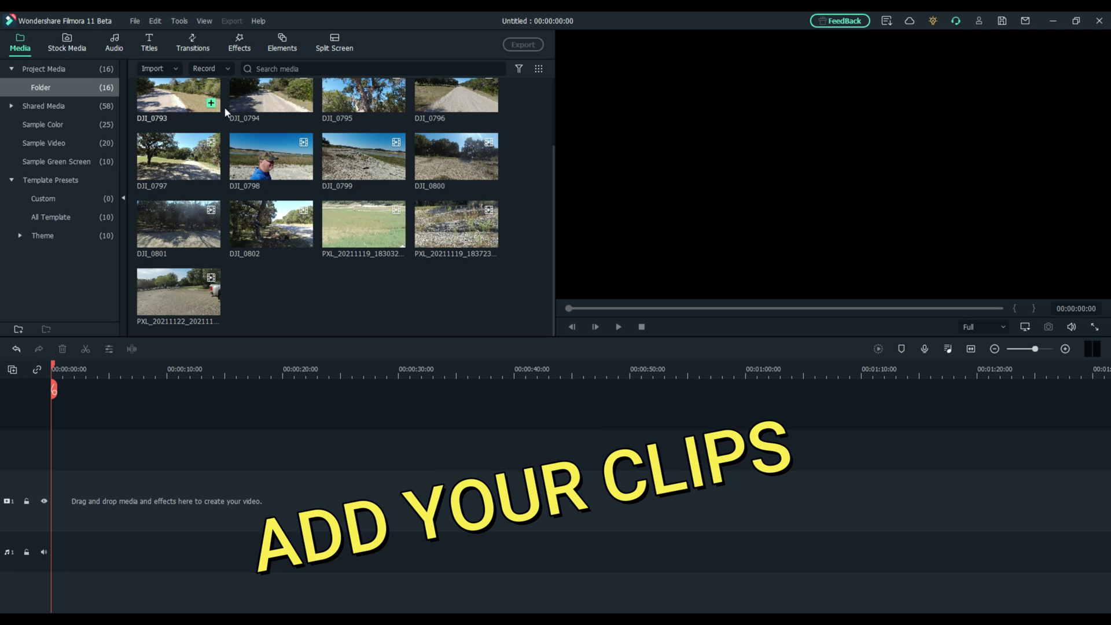
# Step: Rename the Project Media folder holding the 16 imported clips to 'Walk to Lake'
pyautogui.rightClick(44, 88)
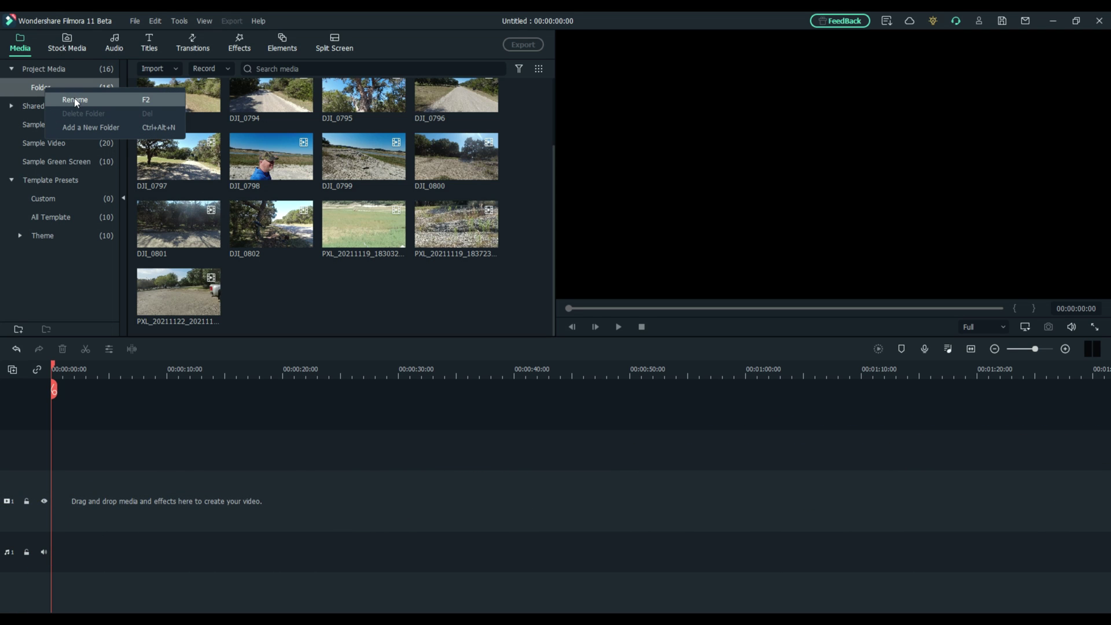
pyautogui.click(74, 98)
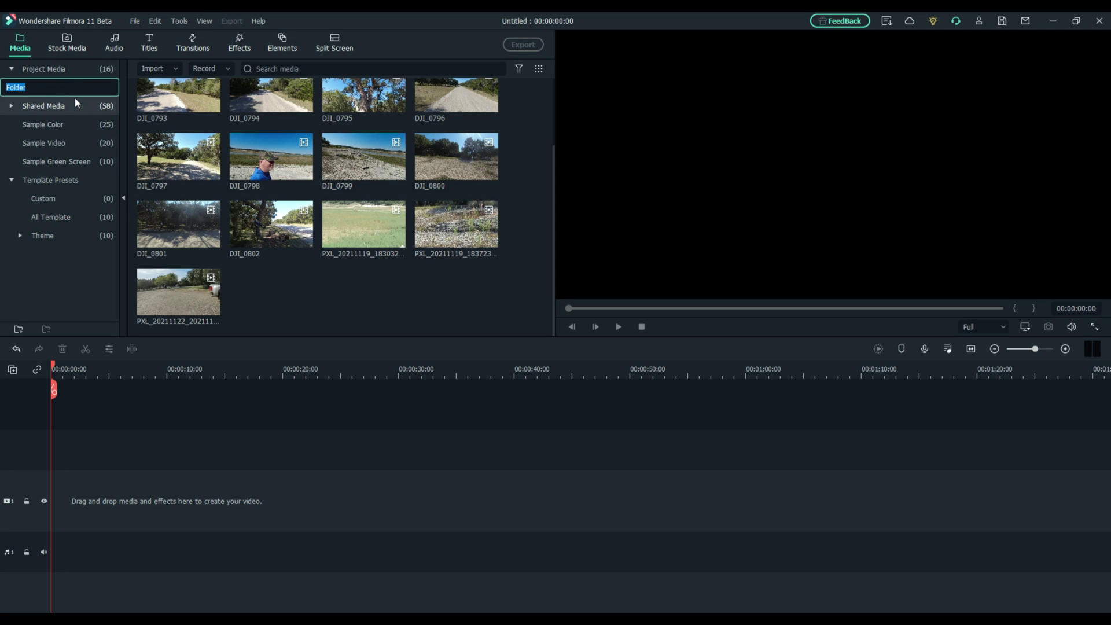
pyautogui.write('Walk to Lake')
pyautogui.press('Return')
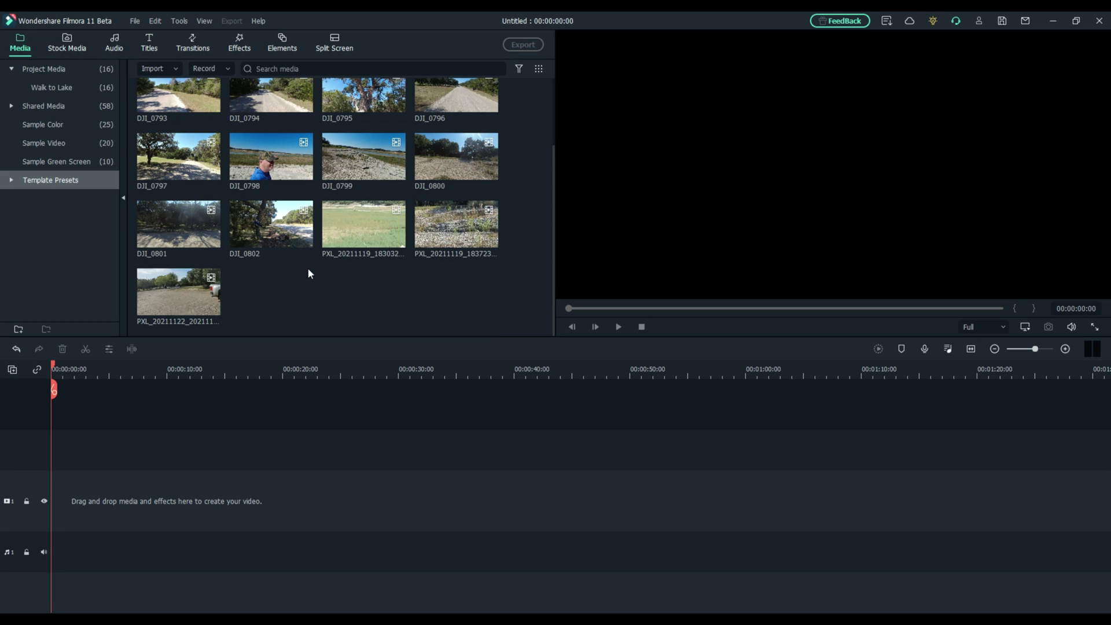
# Step: Preview and delete three PXL clips, including PXL_20211122 and PXL_20211119, from the library
pyautogui.scroll(2, 307, 294)
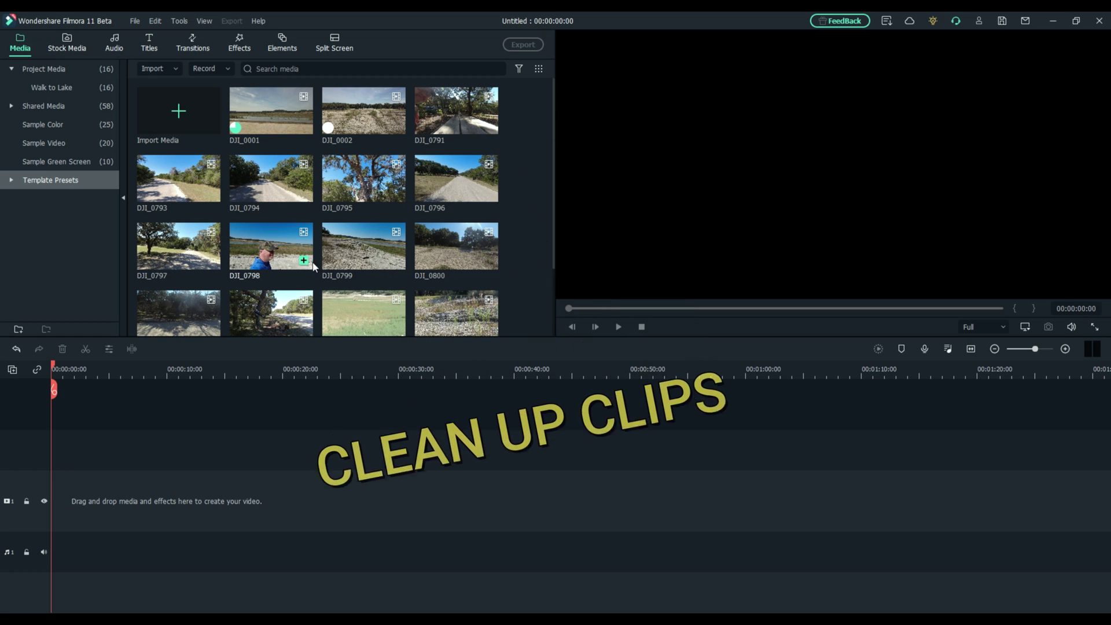
pyautogui.scroll(-2, 320, 230)
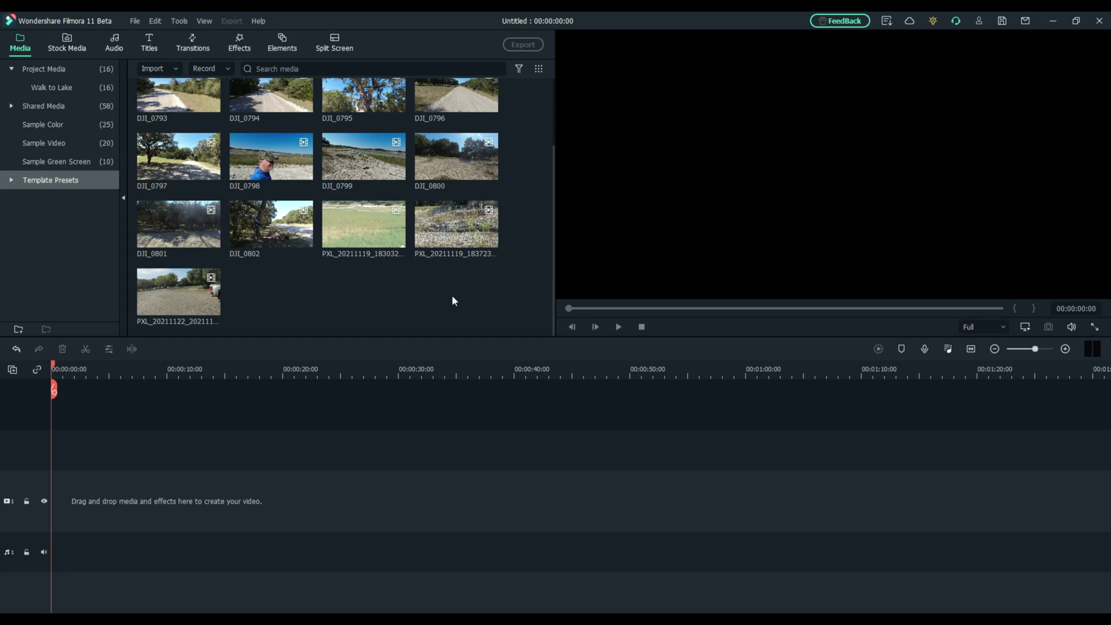
pyautogui.doubleClick(457, 235)
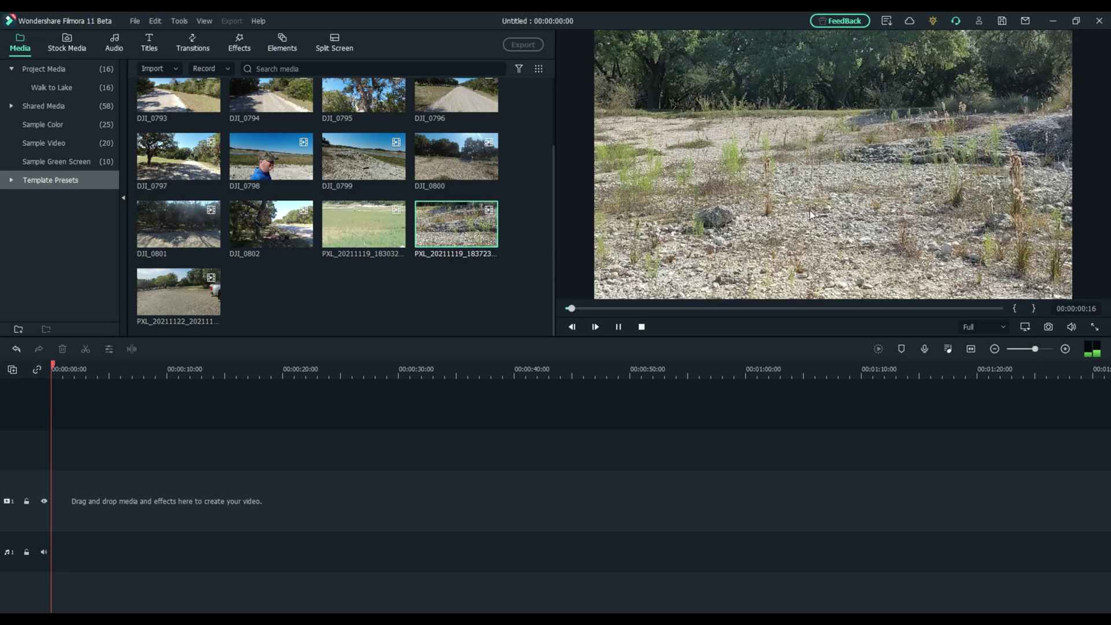
pyautogui.click(642, 327)
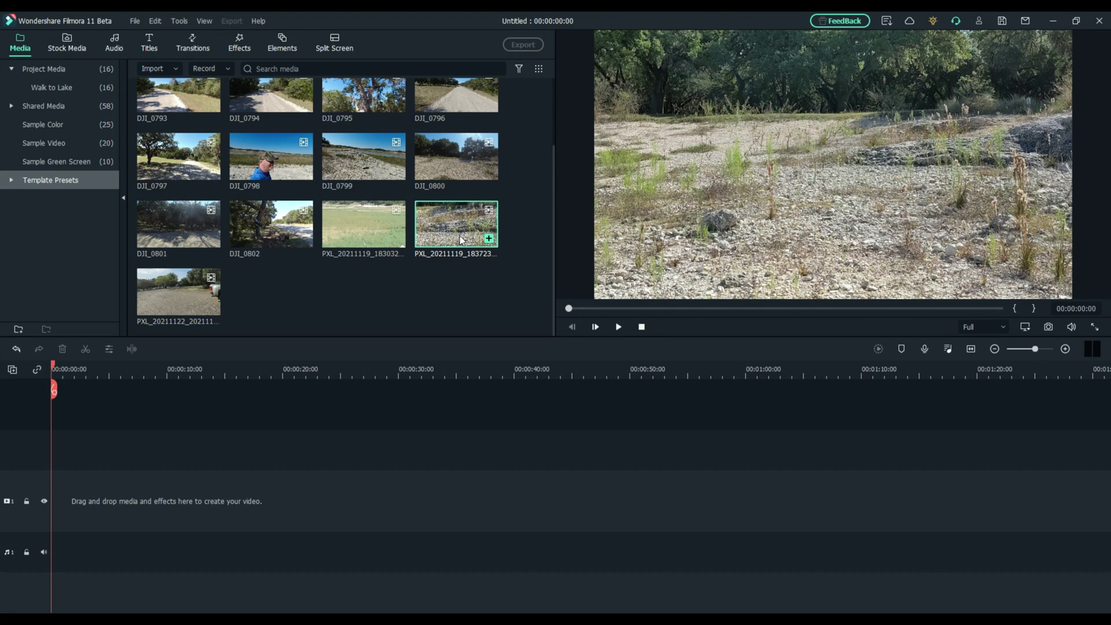
pyautogui.press('Delete')
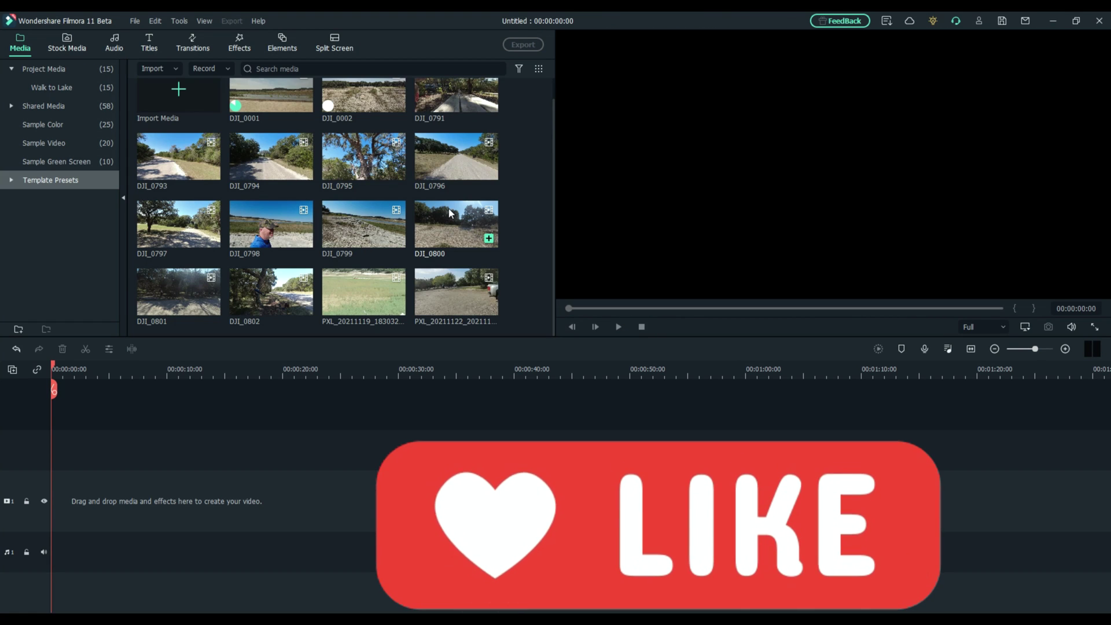
pyautogui.click(460, 297)
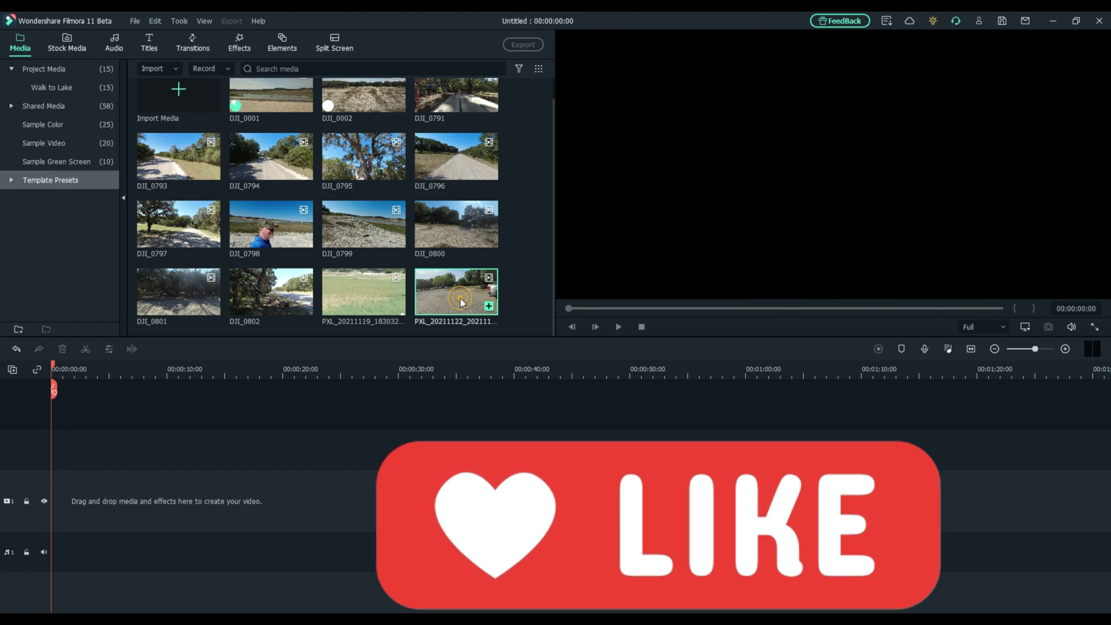
pyautogui.click(616, 327)
pyautogui.click(616, 327)
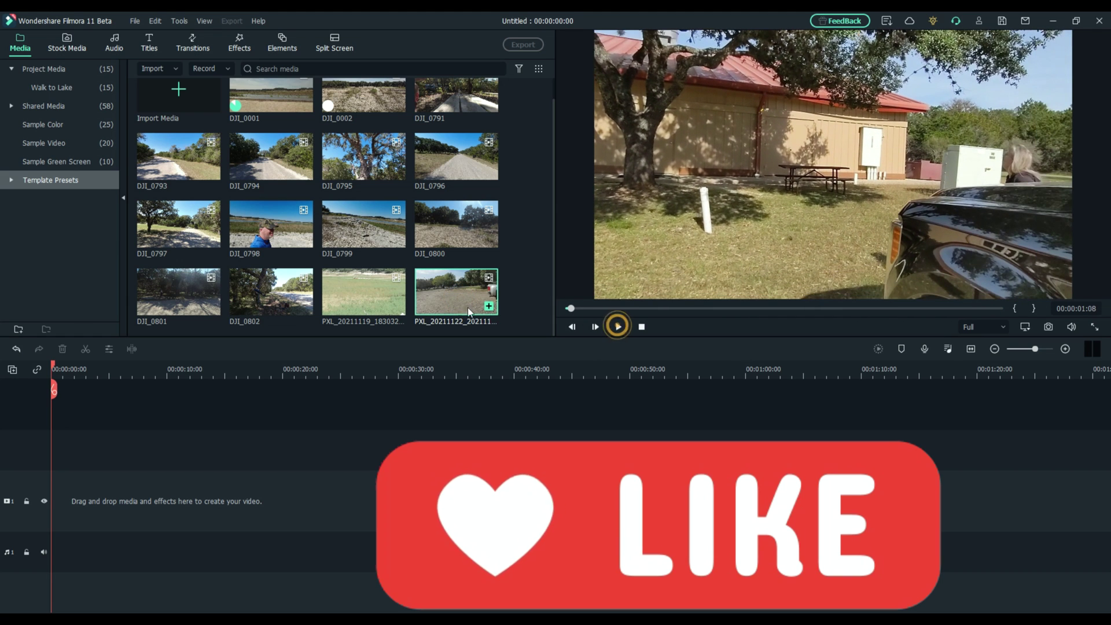
pyautogui.press('Delete')
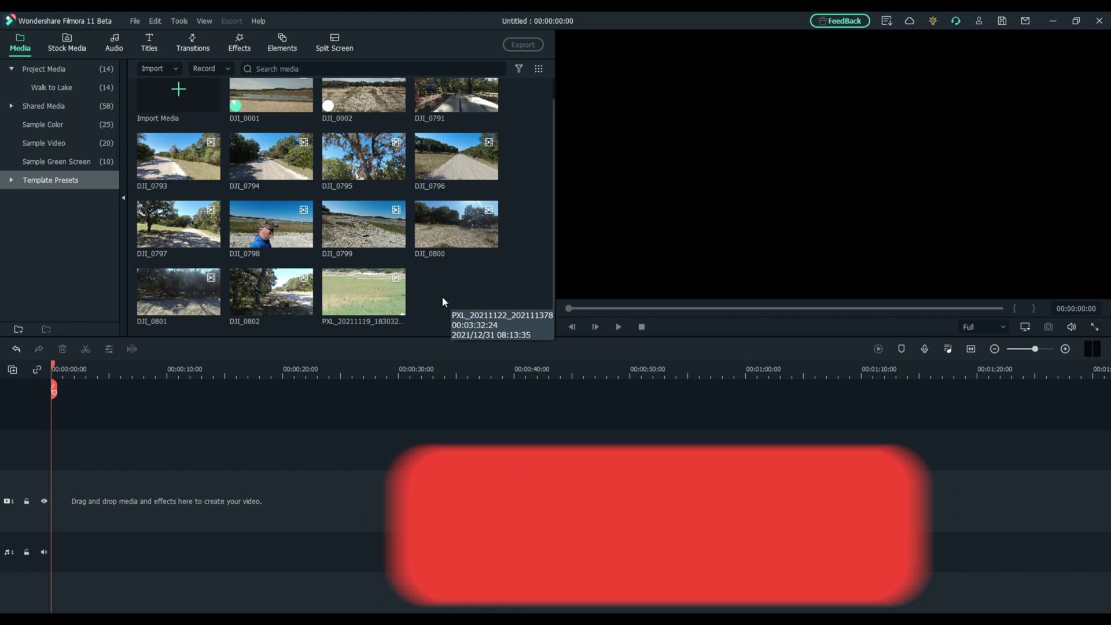
pyautogui.click(369, 291)
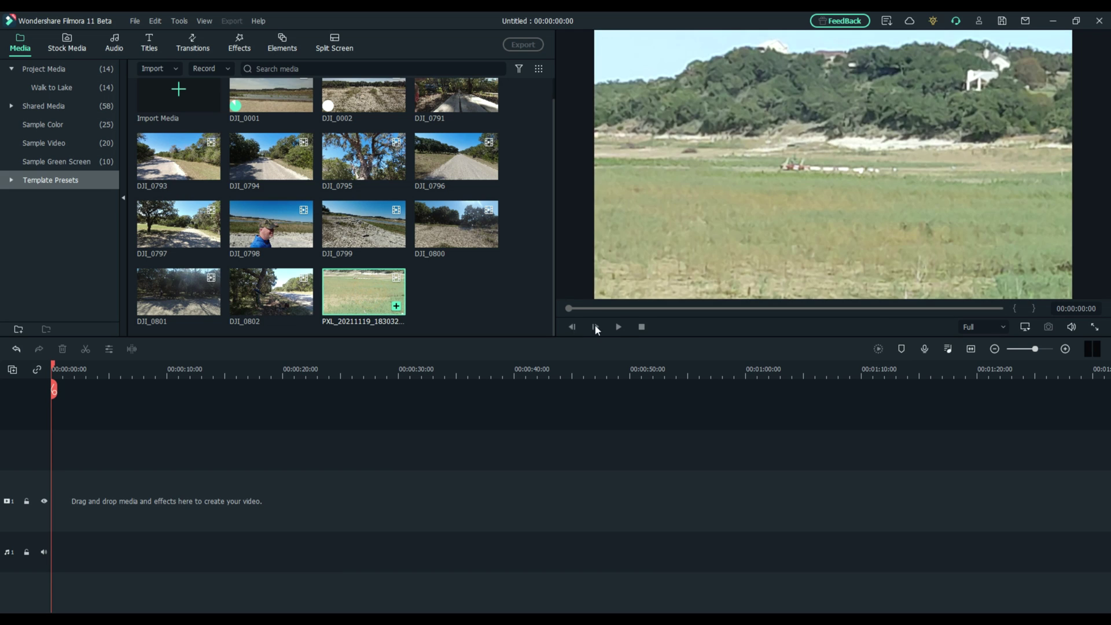
pyautogui.click(616, 327)
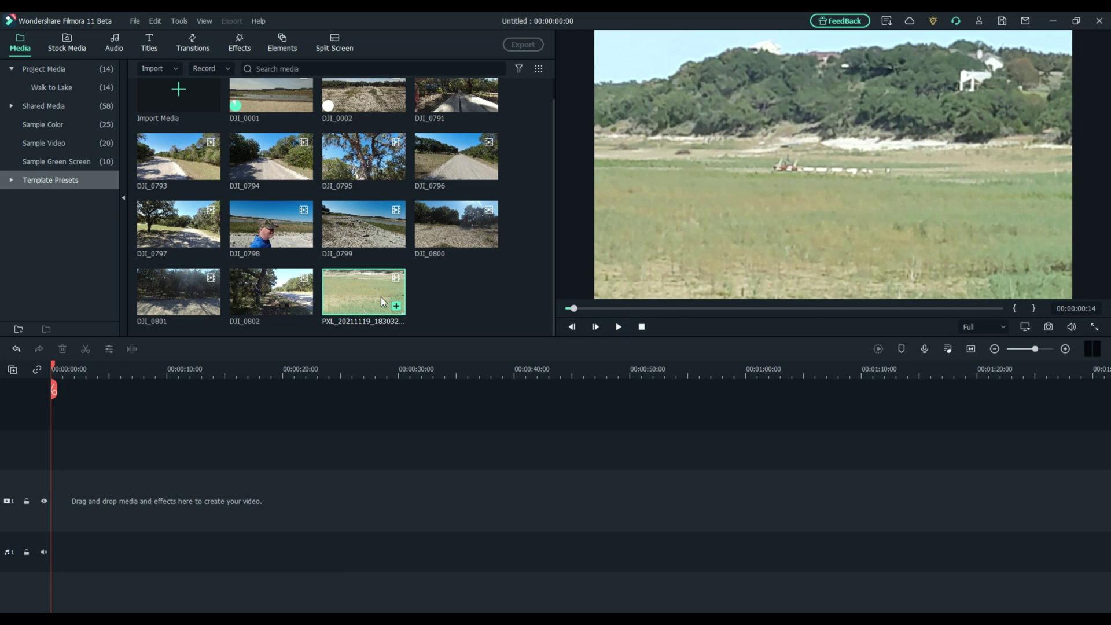
pyautogui.press('Delete')
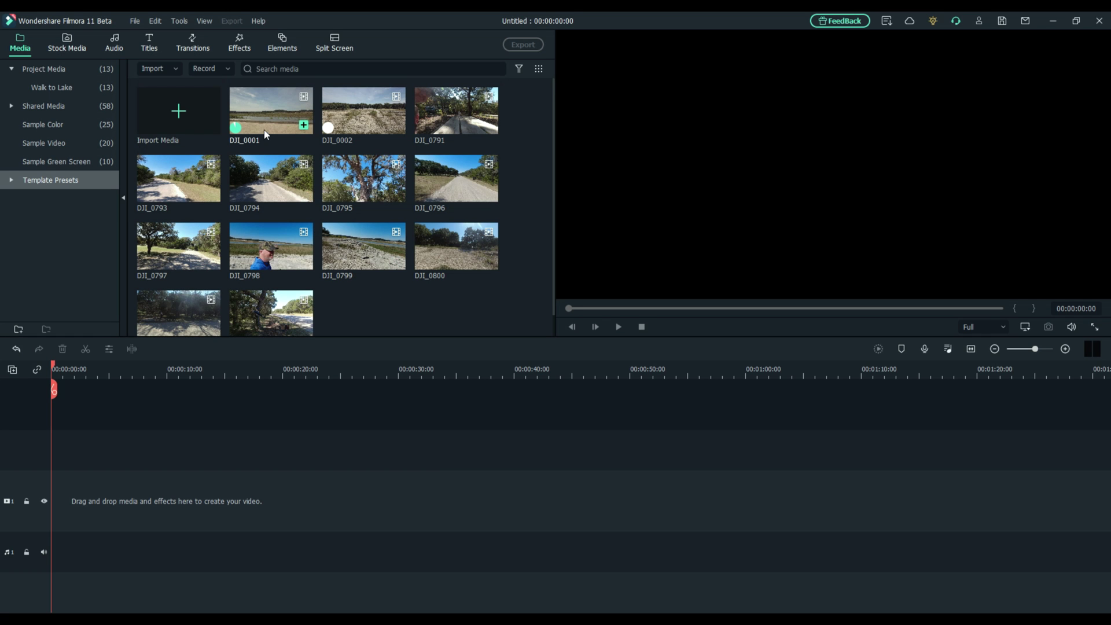
# Step: Preview the DJI clips and delete DJI_0791 and DJI_0802 from the library
pyautogui.doubleClick(456, 109)
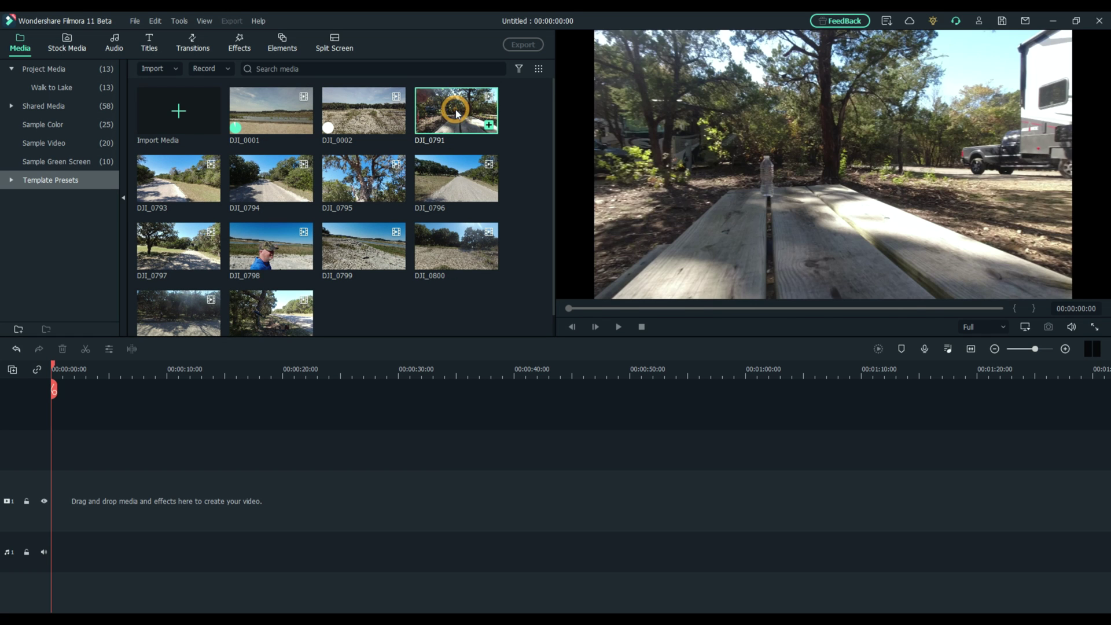
pyautogui.click(618, 326)
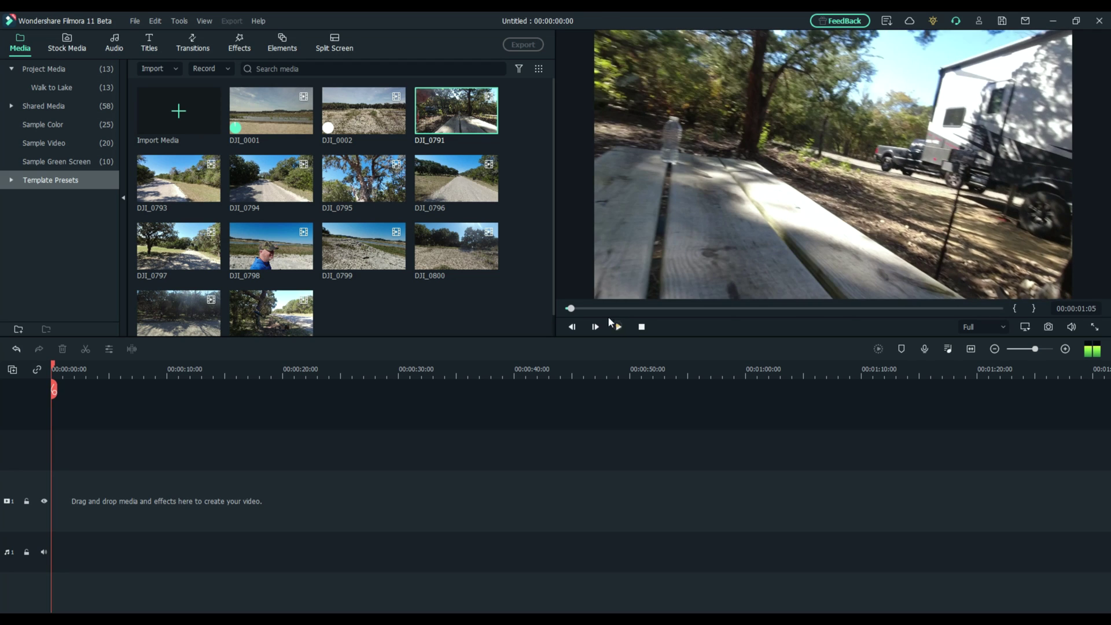
pyautogui.press('Delete')
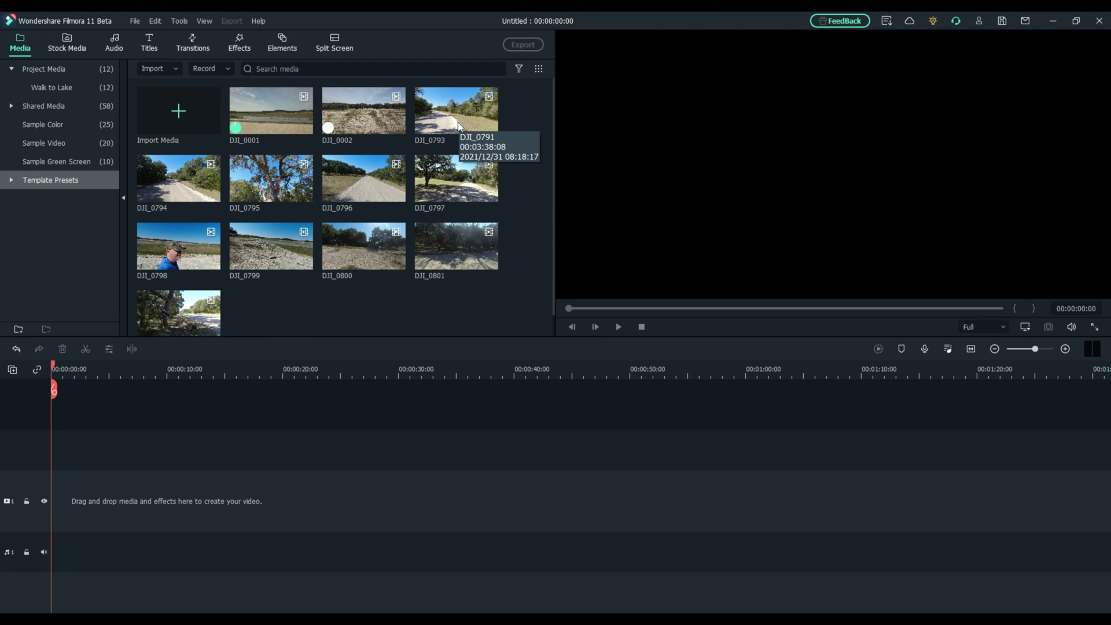
pyautogui.click(271, 245)
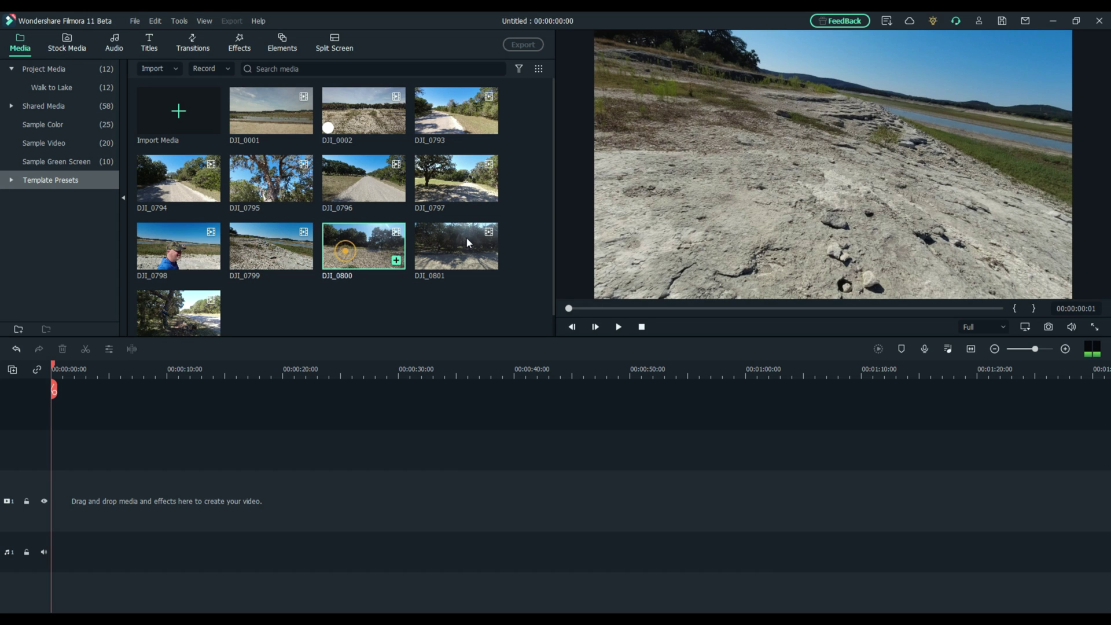
pyautogui.doubleClick(466, 249)
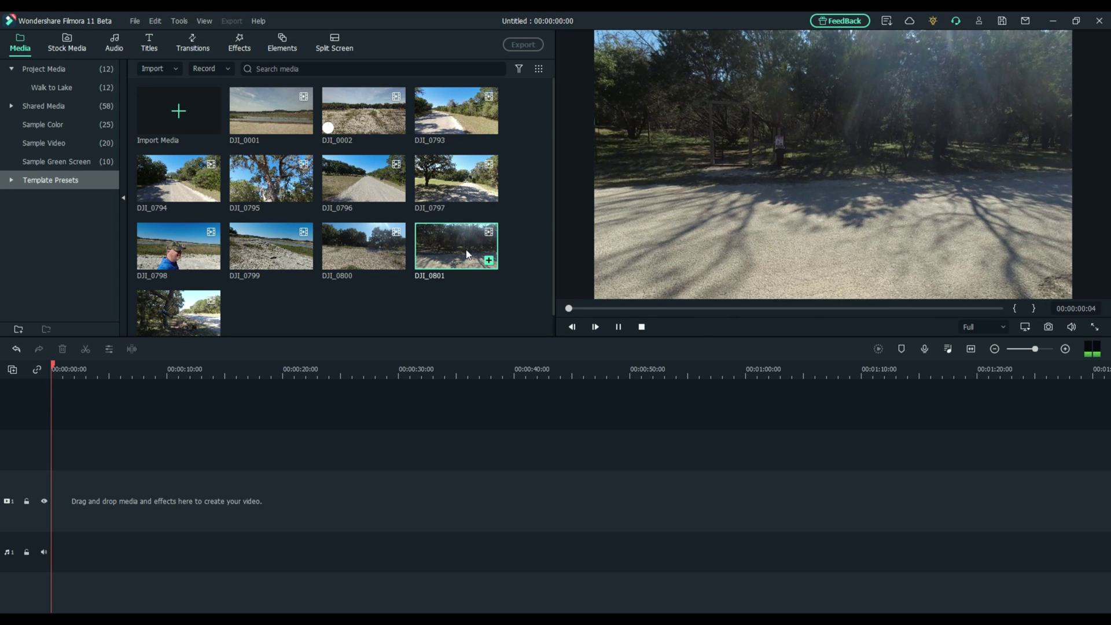
pyautogui.doubleClick(174, 301)
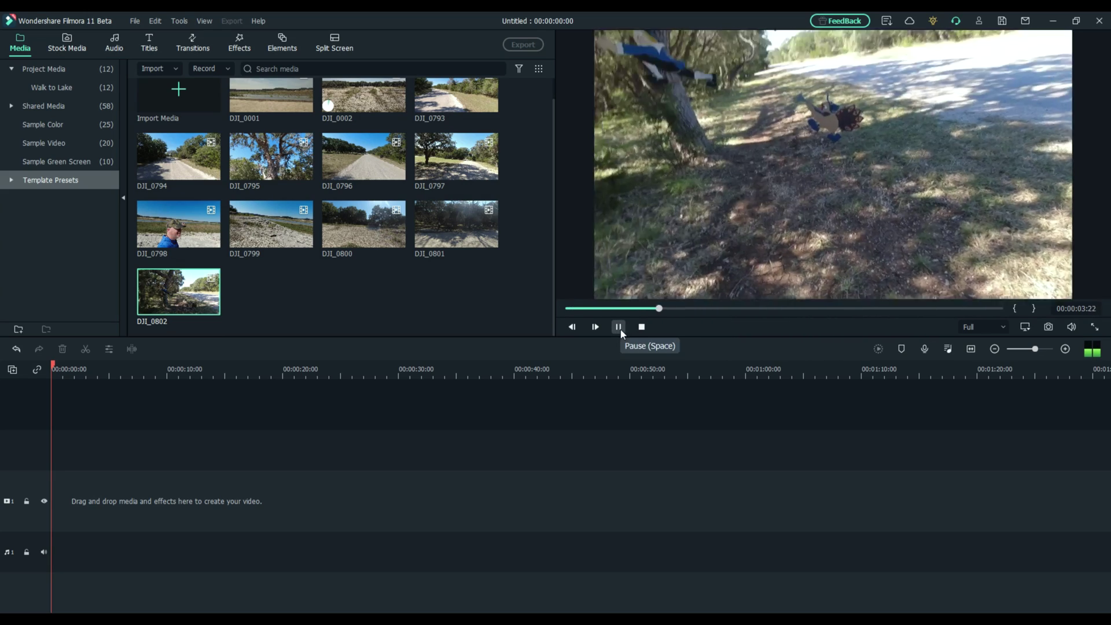
pyautogui.click(619, 328)
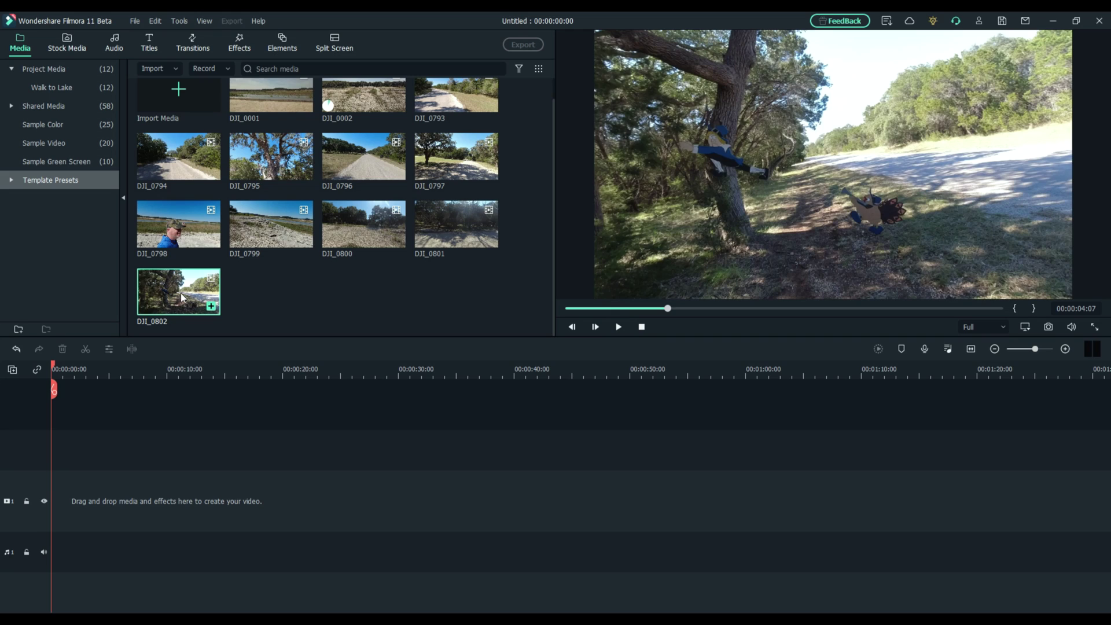
pyautogui.press('Delete')
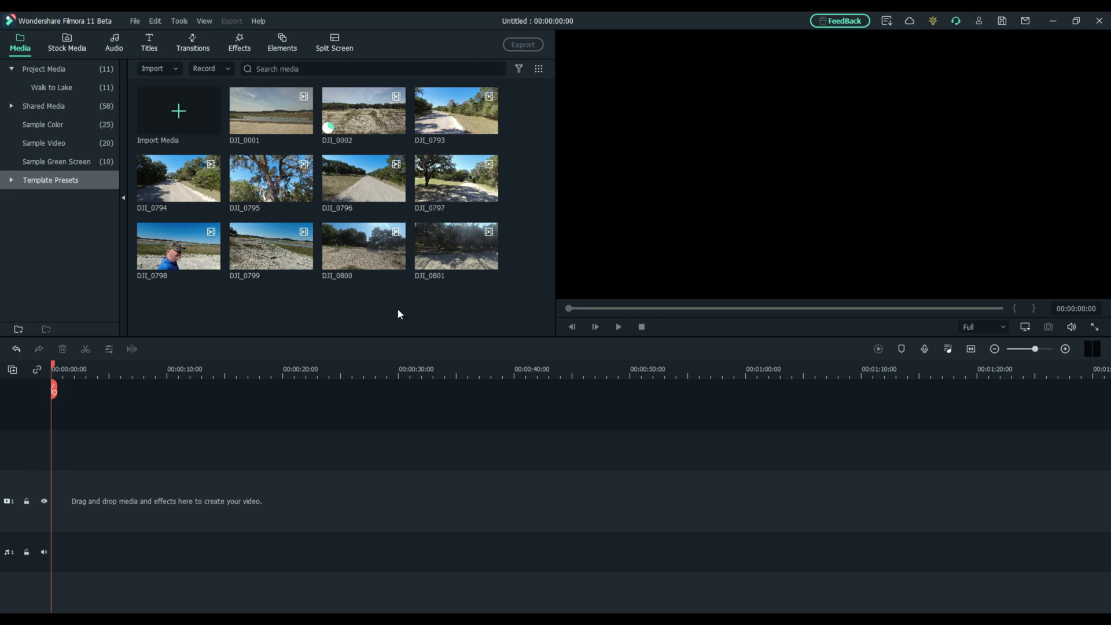
# Step: Select all eleven clips and start an Auto Beat Sync montage, arranging its window
pyautogui.moveTo(146, 297); pyautogui.dragTo(462, 107)
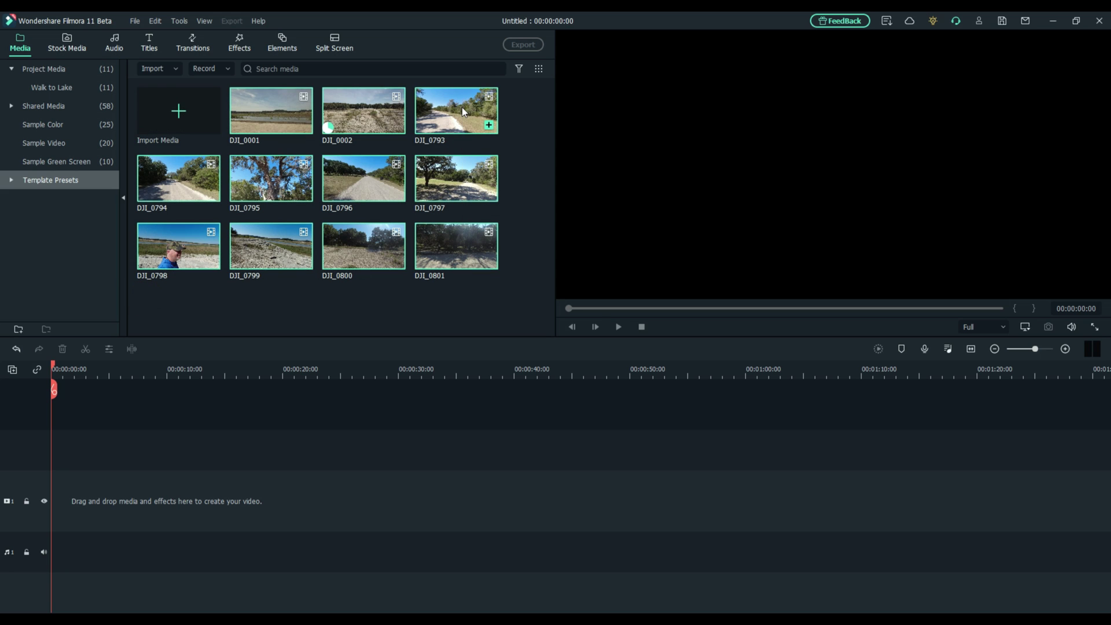
pyautogui.rightClick(266, 113)
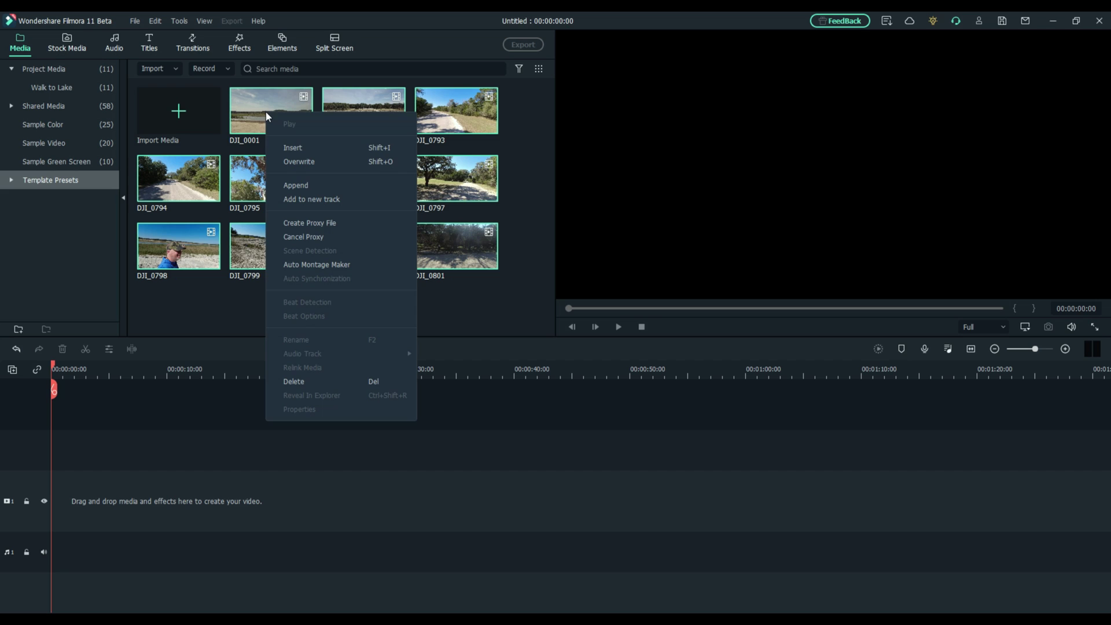
pyautogui.click(327, 264)
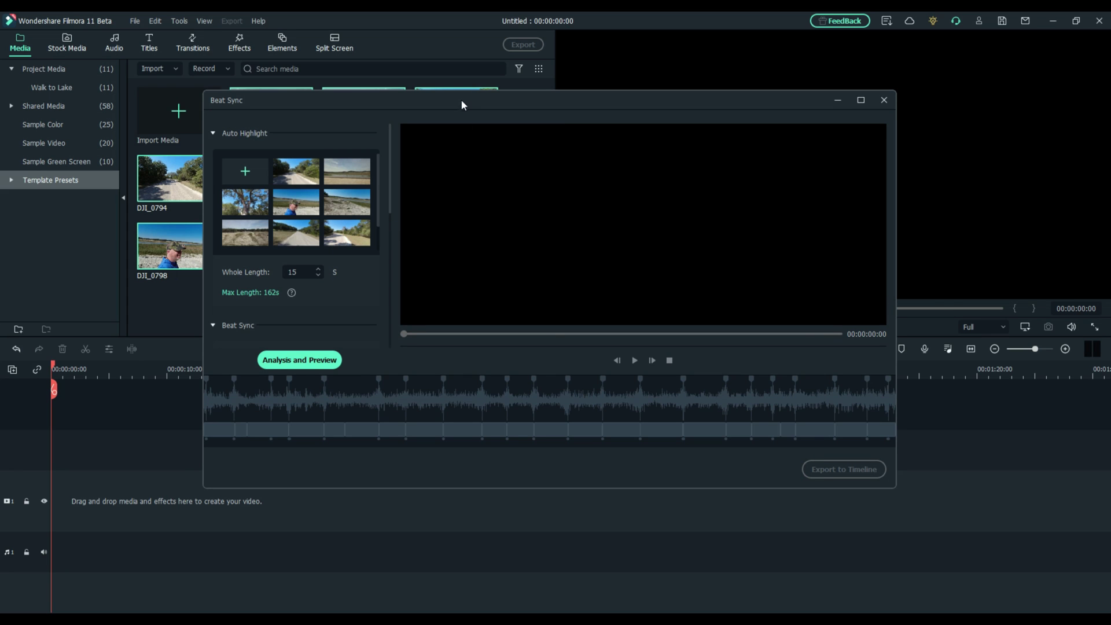
pyautogui.moveTo(461, 99); pyautogui.dragTo(375, 103)
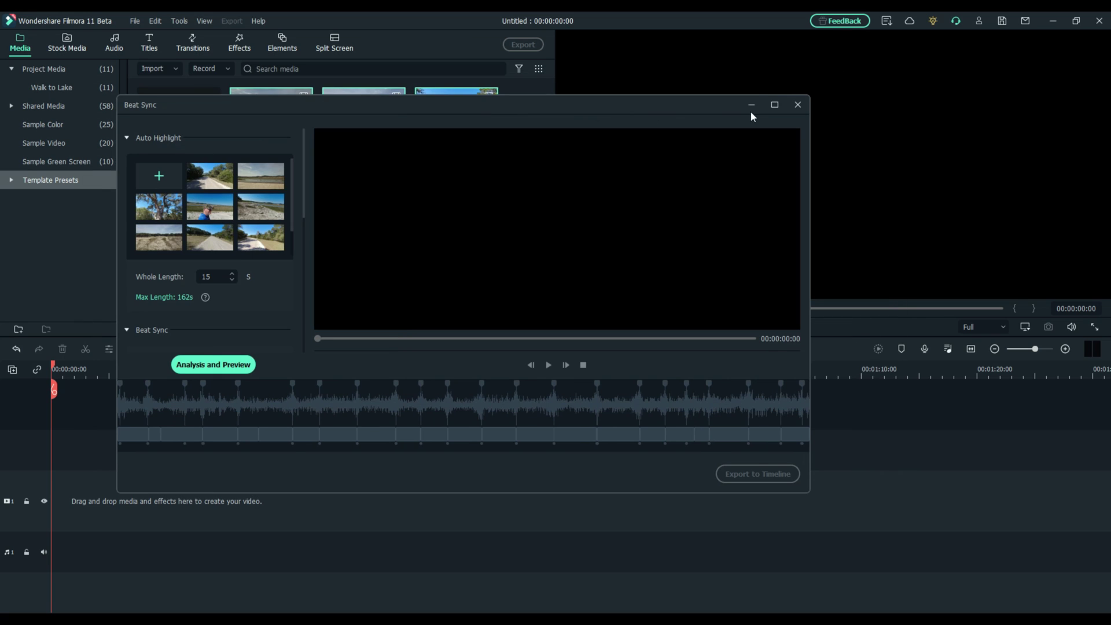
pyautogui.click(775, 105)
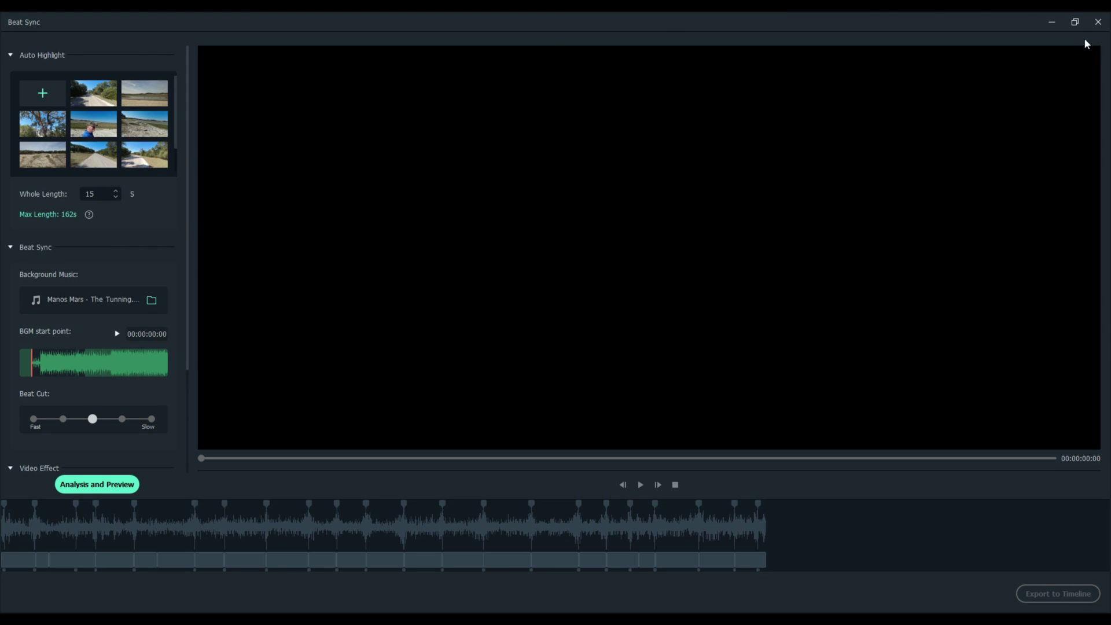
pyautogui.click(1075, 24)
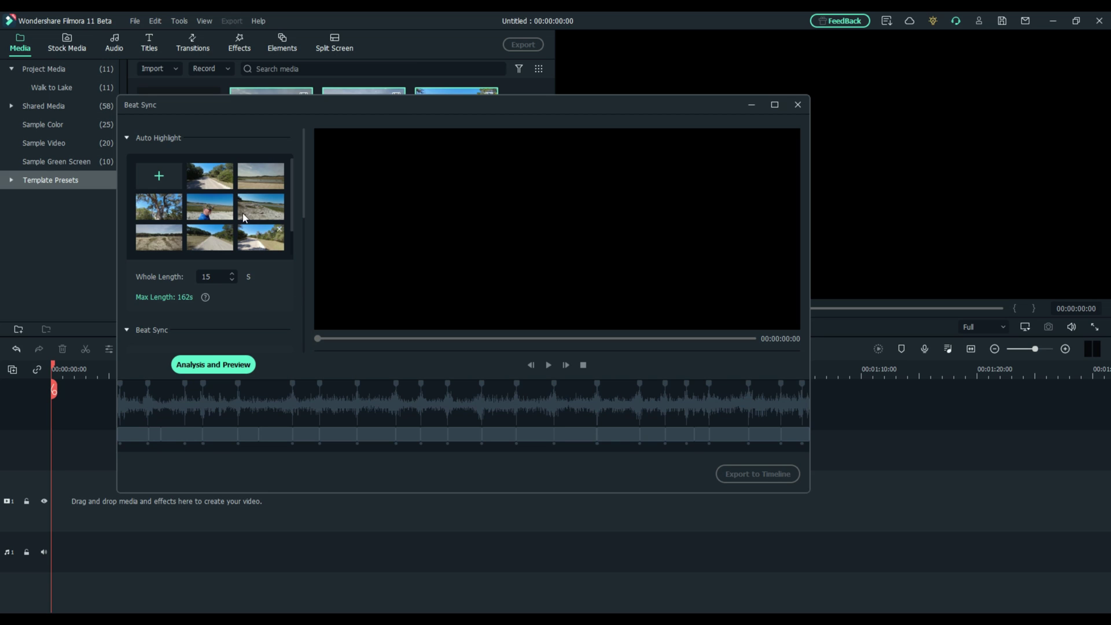
pyautogui.click(126, 139)
pyautogui.click(125, 138)
# Step: Set the Beat Sync Whole Length to 60 seconds
pyautogui.moveTo(225, 217)
pyautogui.click(207, 276)
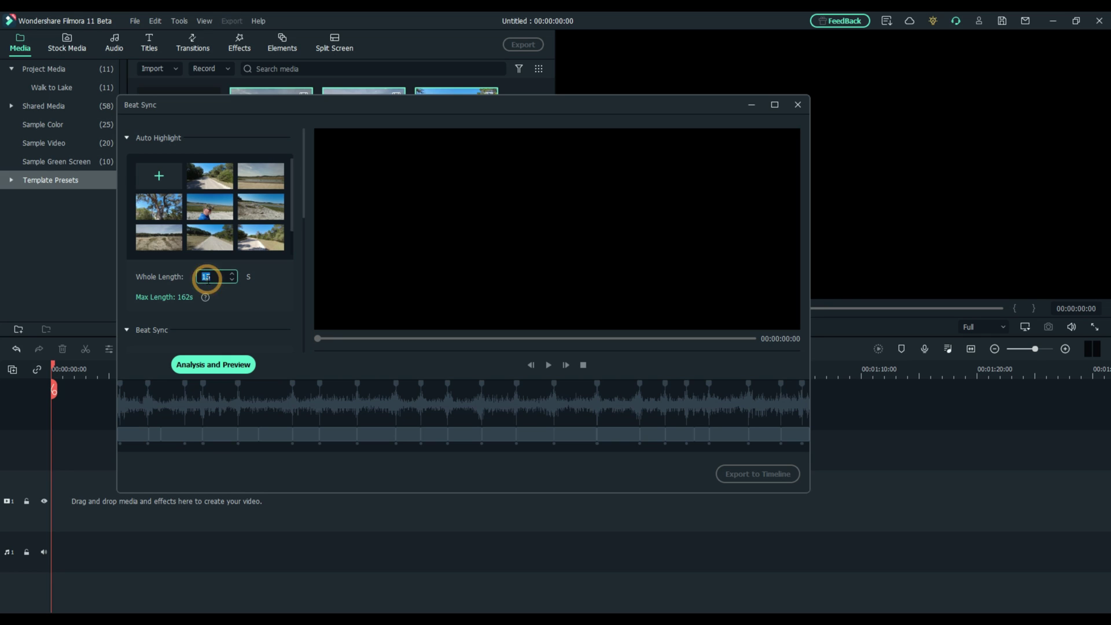
pyautogui.moveTo(213, 296)
pyautogui.write('60')
pyautogui.click(255, 292)
pyautogui.moveTo(201, 301)
# Step: Set Beat Cut to the second stop, one step from Fast
pyautogui.scroll(-3, 224, 284)
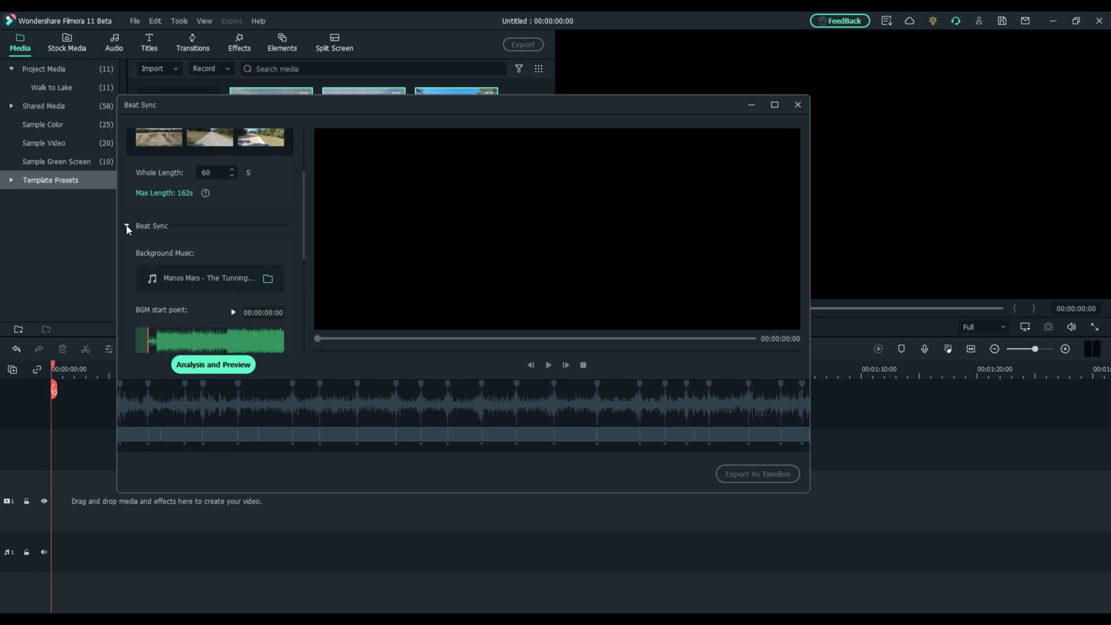
pyautogui.scroll(-1, 179, 226)
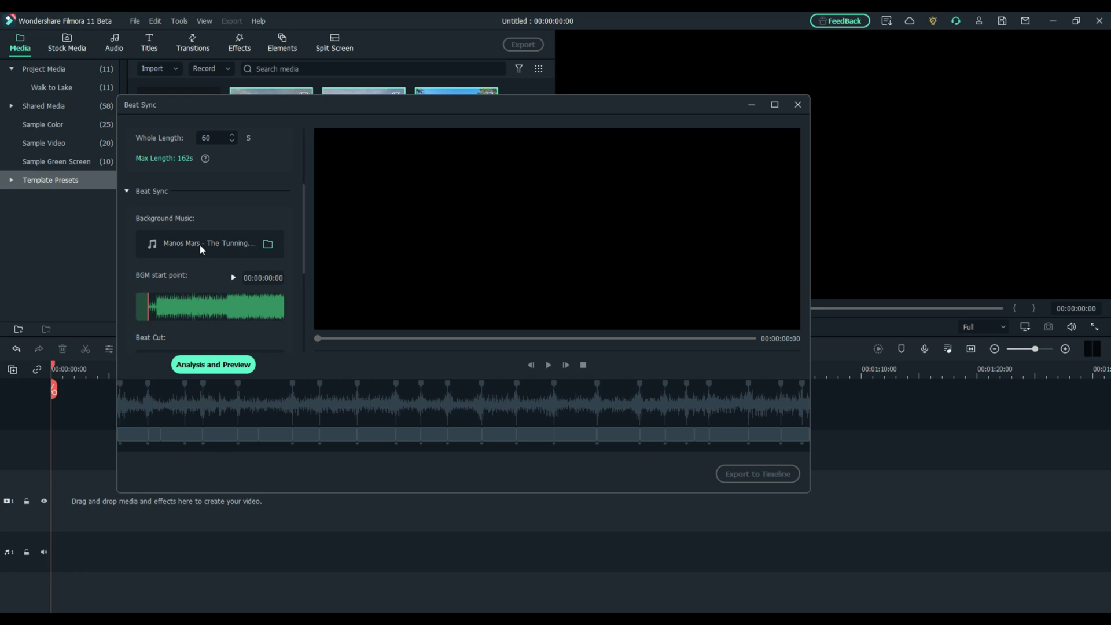
pyautogui.scroll(-2, 196, 245)
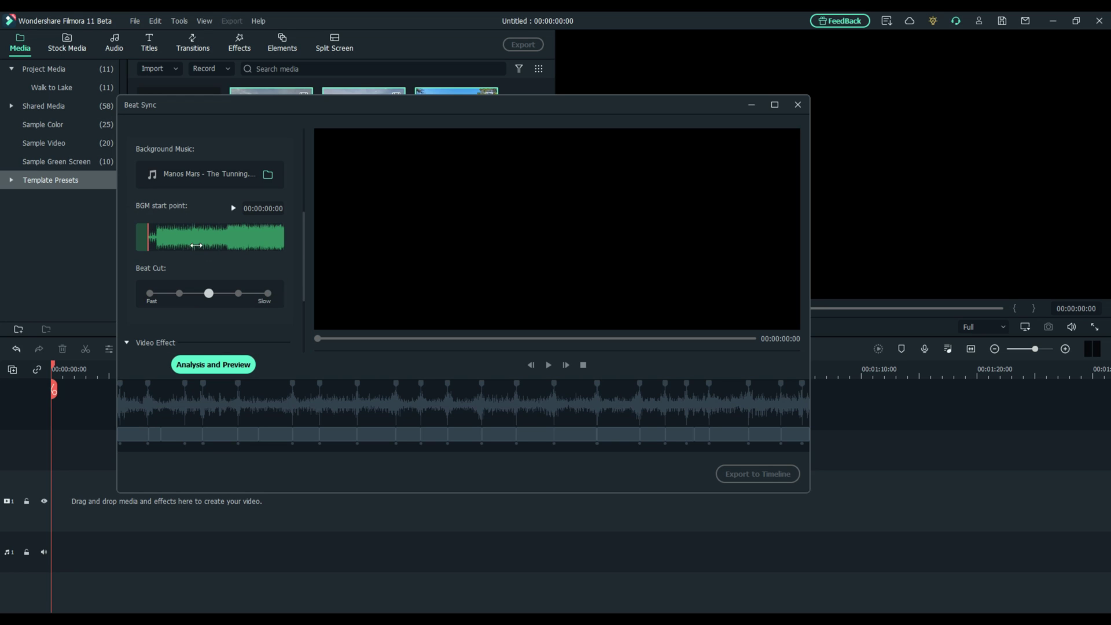
pyautogui.click(180, 295)
pyautogui.click(149, 294)
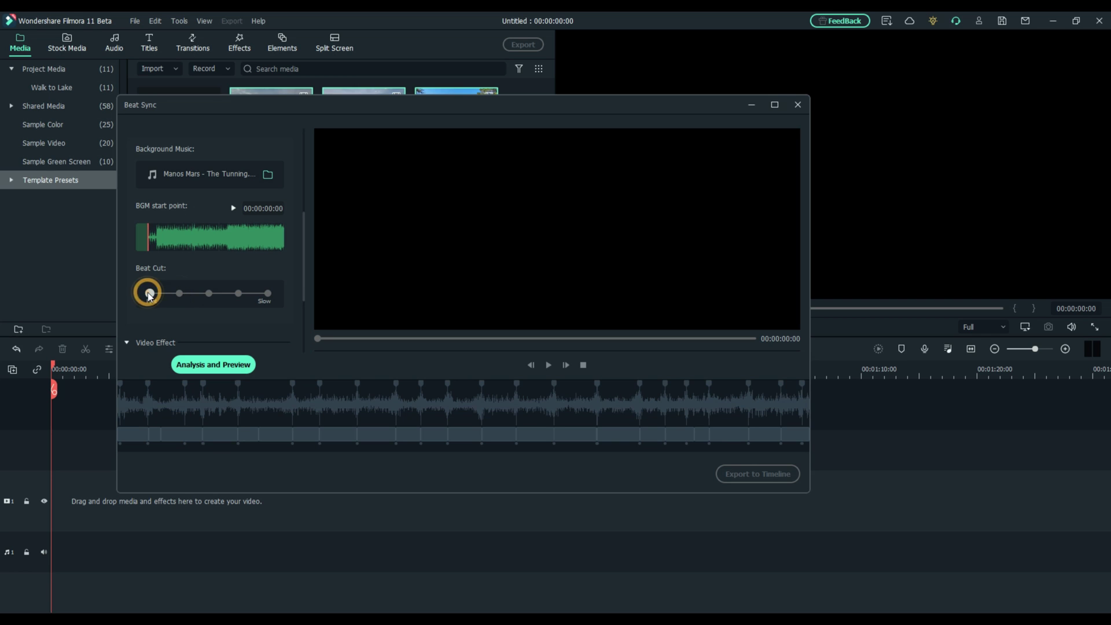
pyautogui.click(179, 294)
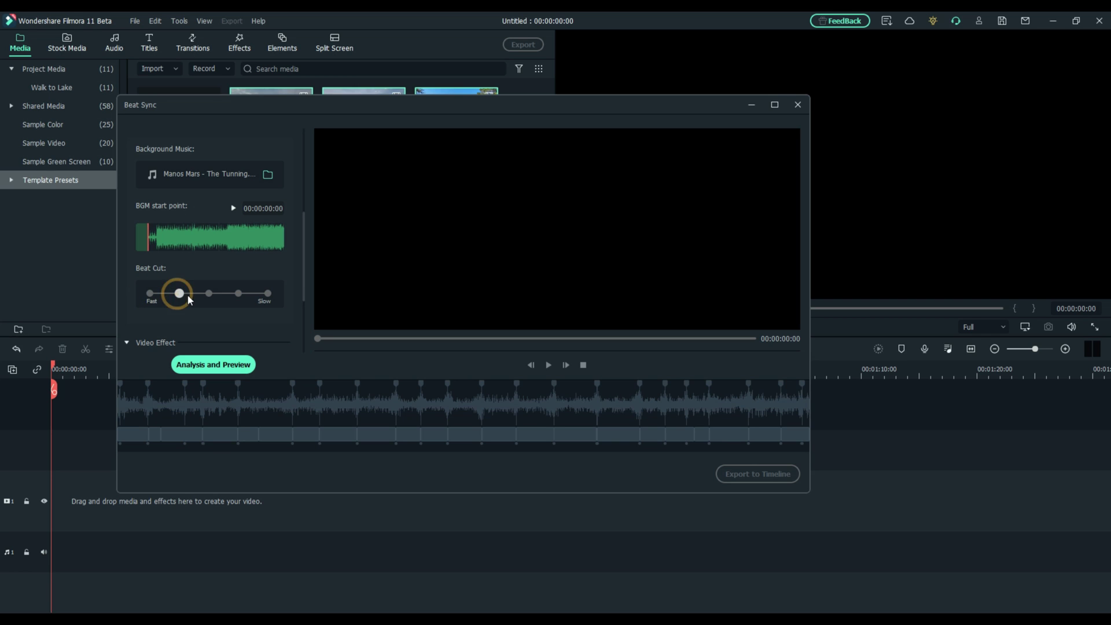
pyautogui.click(208, 294)
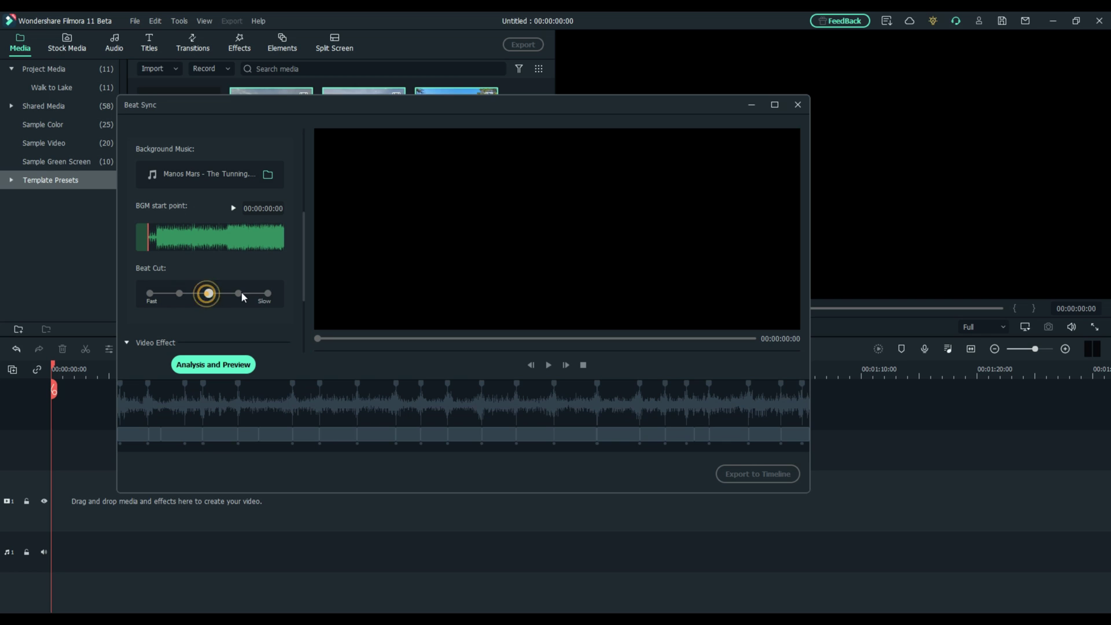
pyautogui.click(179, 294)
# Step: Raise the RGB video effect slider to maximum intensity
pyautogui.scroll(-3, 238, 313)
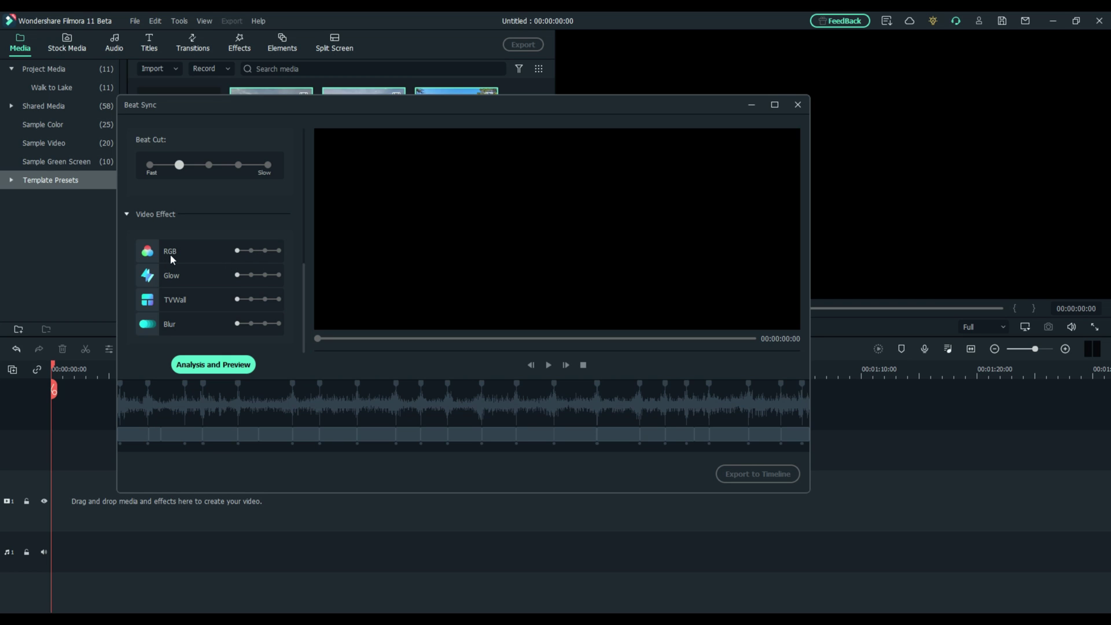
pyautogui.click(249, 250)
pyautogui.click(279, 250)
# Step: Run Analysis and Preview to beat-sync the lake clips into a one-minute montage
pyautogui.click(215, 366)
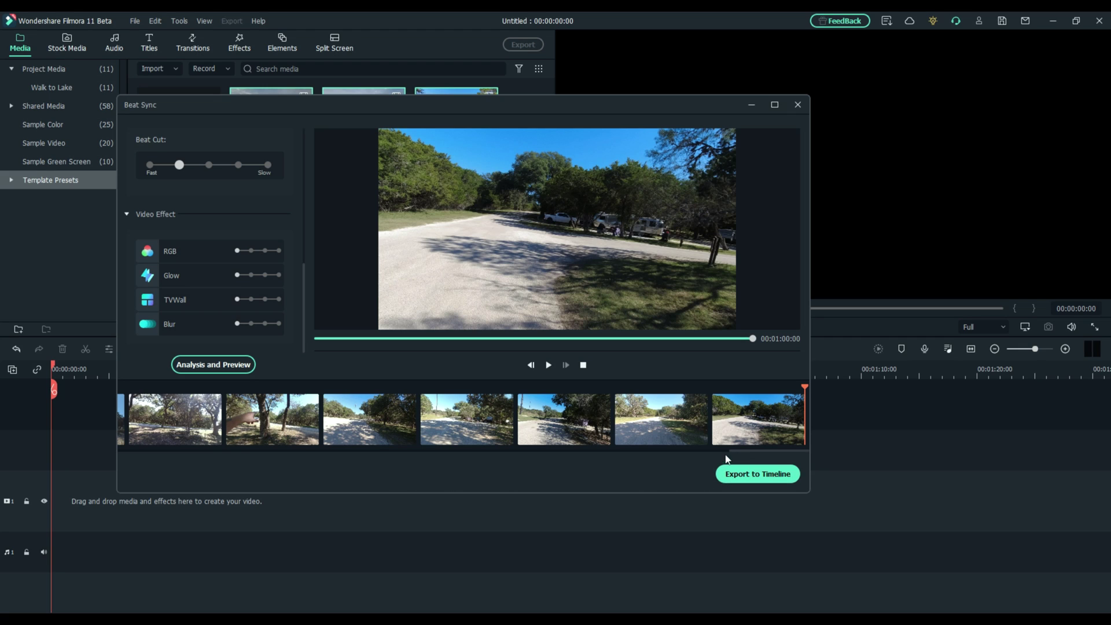
# Step: Export the beat-synced montage to the timeline and save the project as 'Lake Walk montage'
pyautogui.click(757, 474)
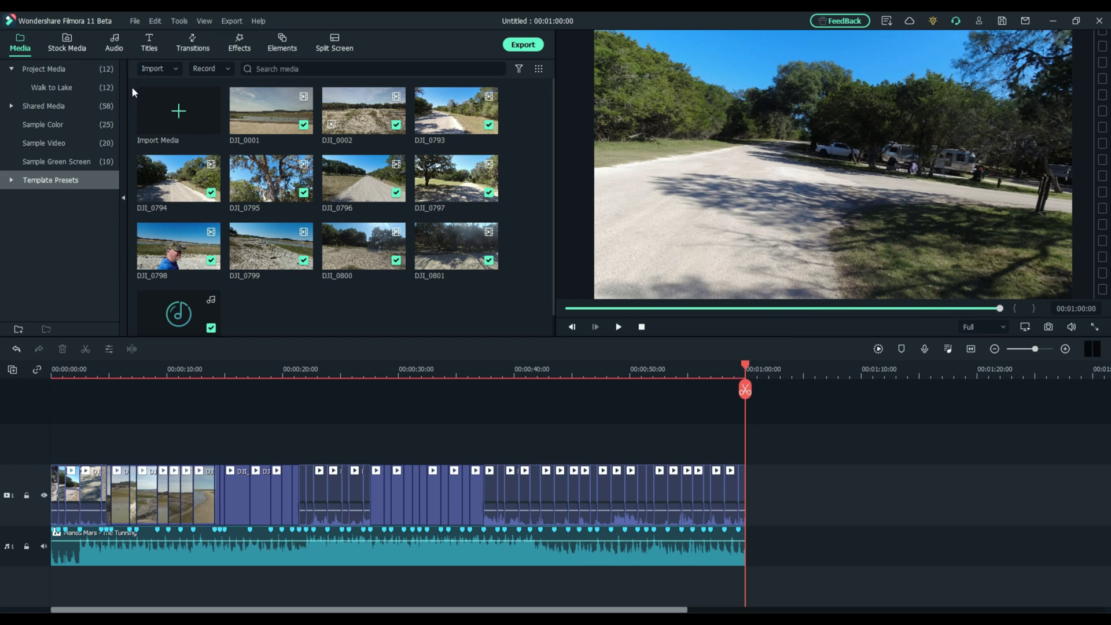
pyautogui.click(136, 21)
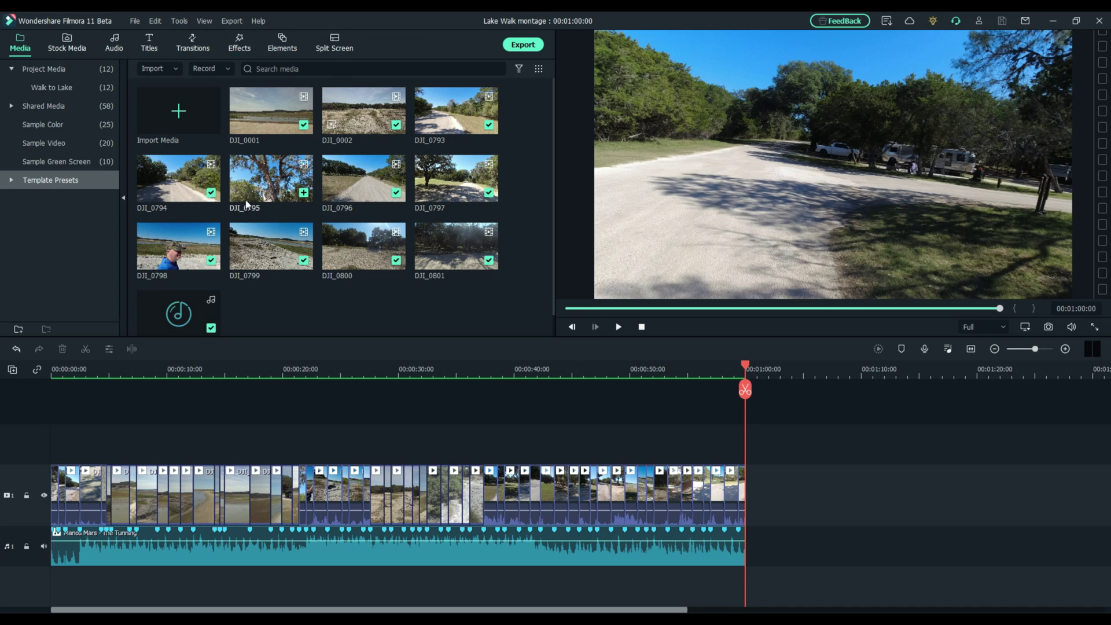
pyautogui.scroll(-1, 297, 269)
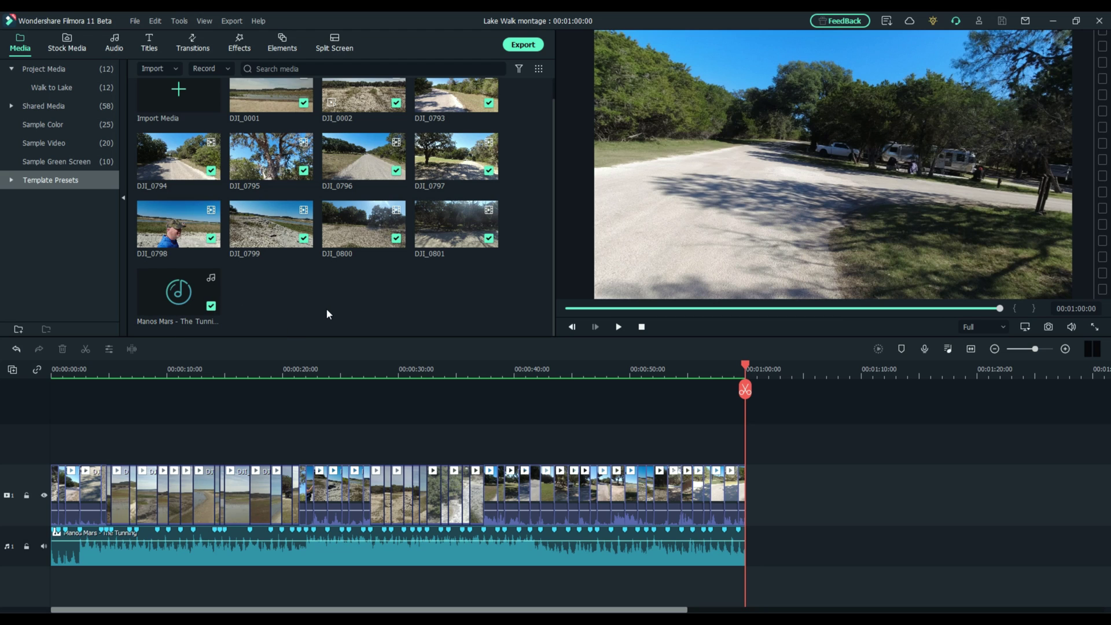
pyautogui.scroll(1, 325, 307)
# Step: Show the Walk to Lake folder and zoom the timeline to fit the whole minute
pyautogui.click(56, 88)
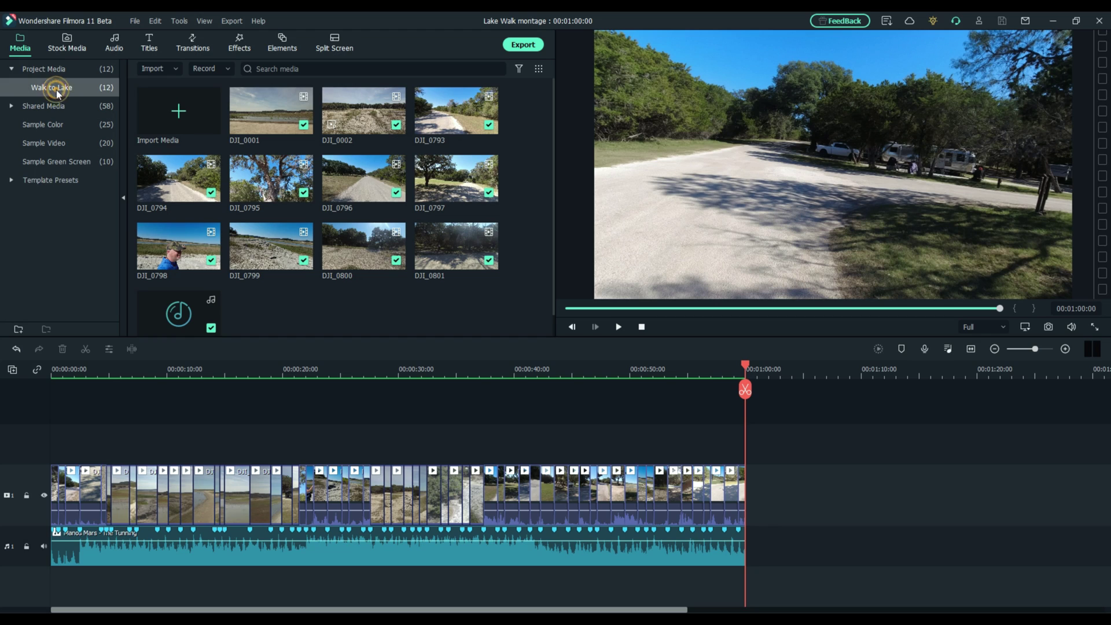
pyautogui.scroll(-1, 315, 277)
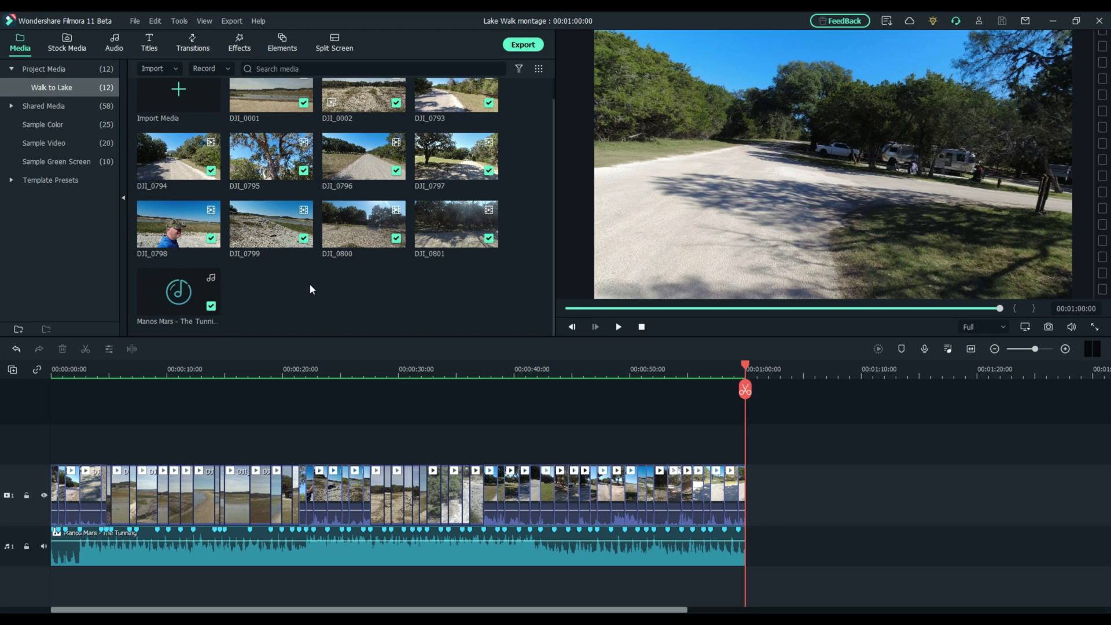
pyautogui.scroll(1, 318, 300)
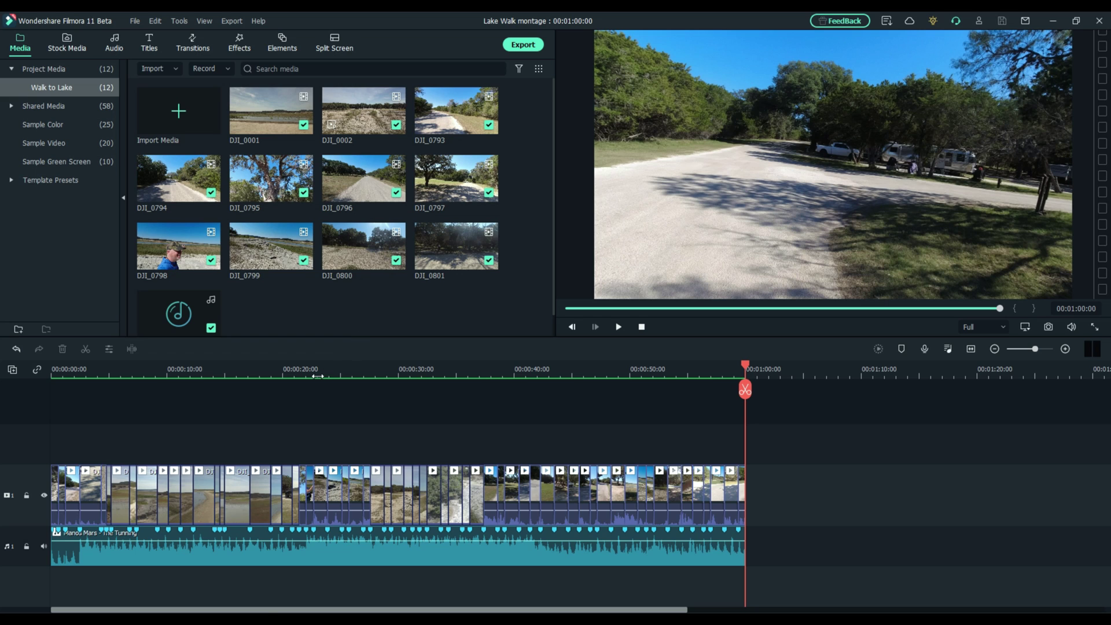
pyautogui.scroll(5, 102, 425)
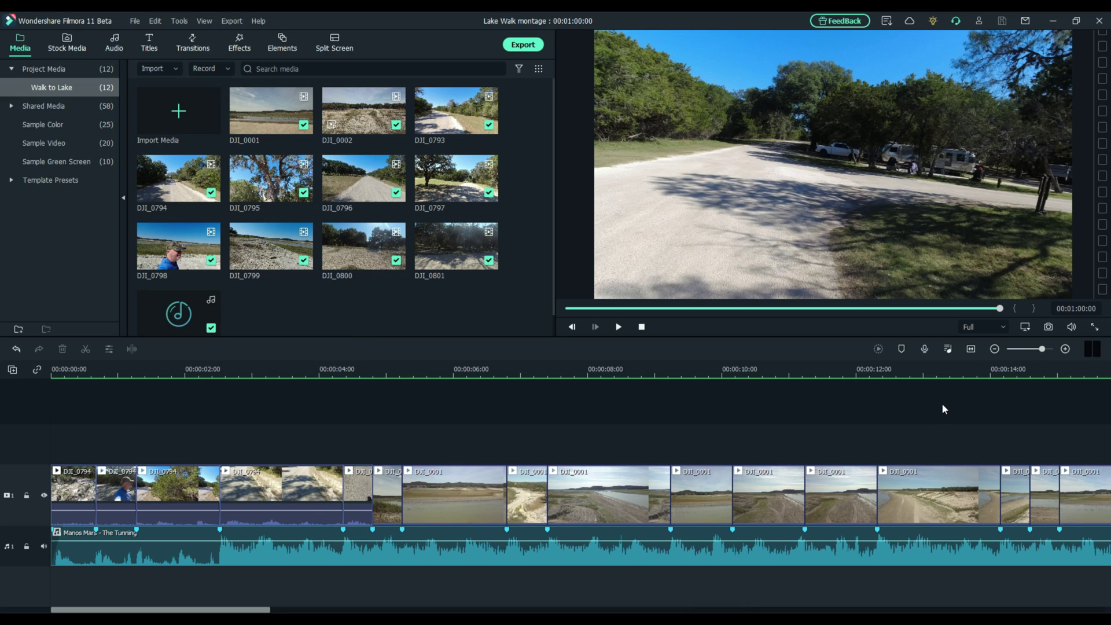
pyautogui.click(971, 348)
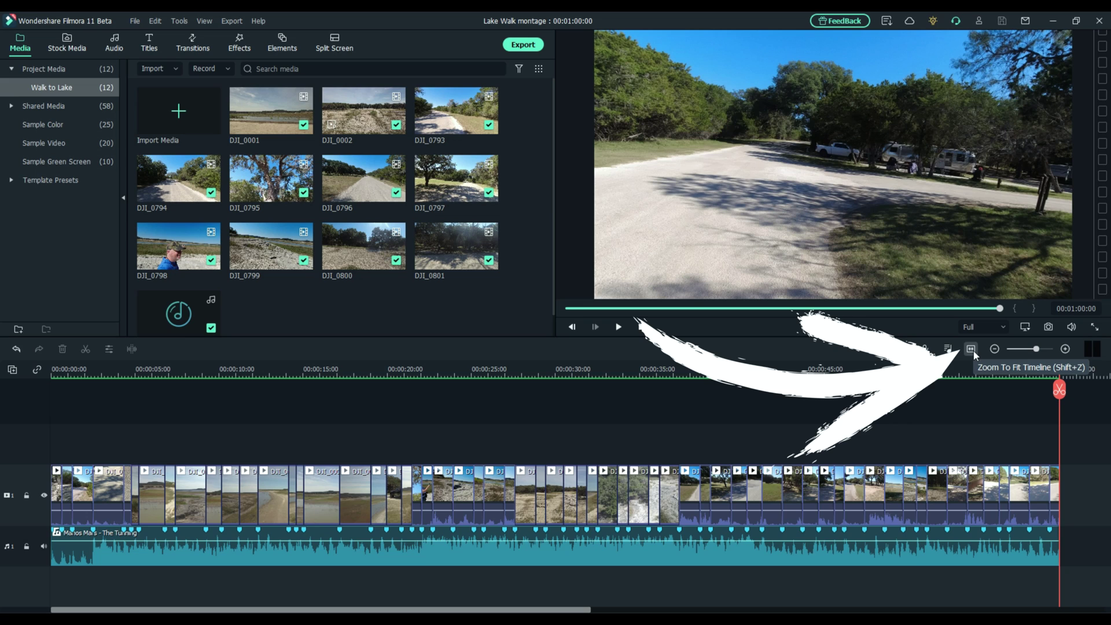
# Step: Select all video-track clips and mute their original audio with Ctrl+Shift+M
pyautogui.click(877, 420)
pyautogui.moveTo(1079, 447); pyautogui.dragTo(32, 484)
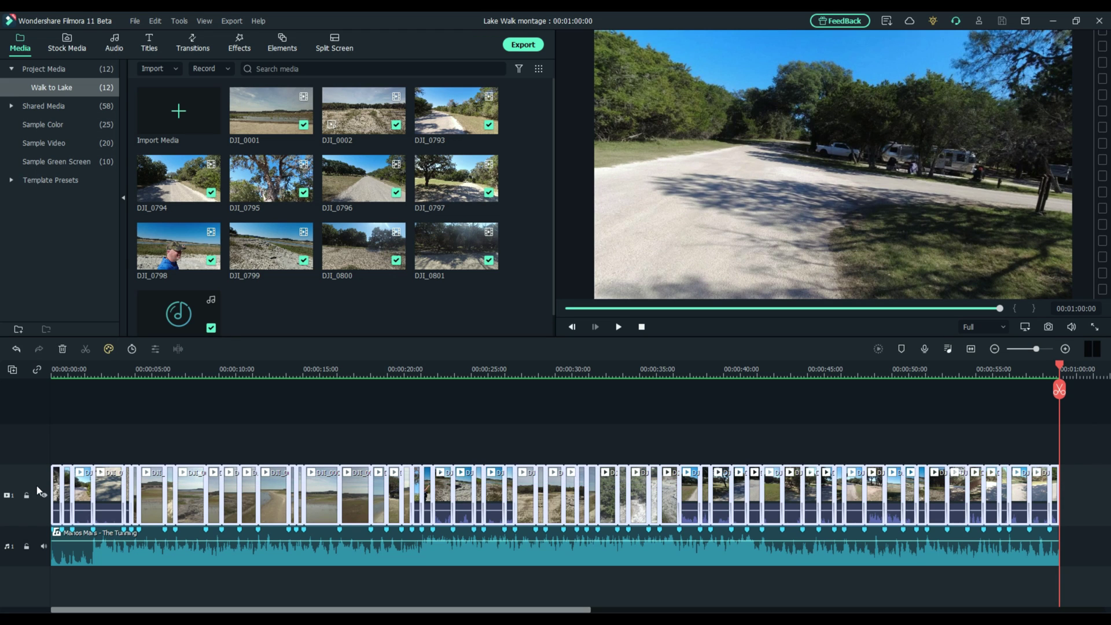
pyautogui.hotkey('ctrl', 'shift', 'm')
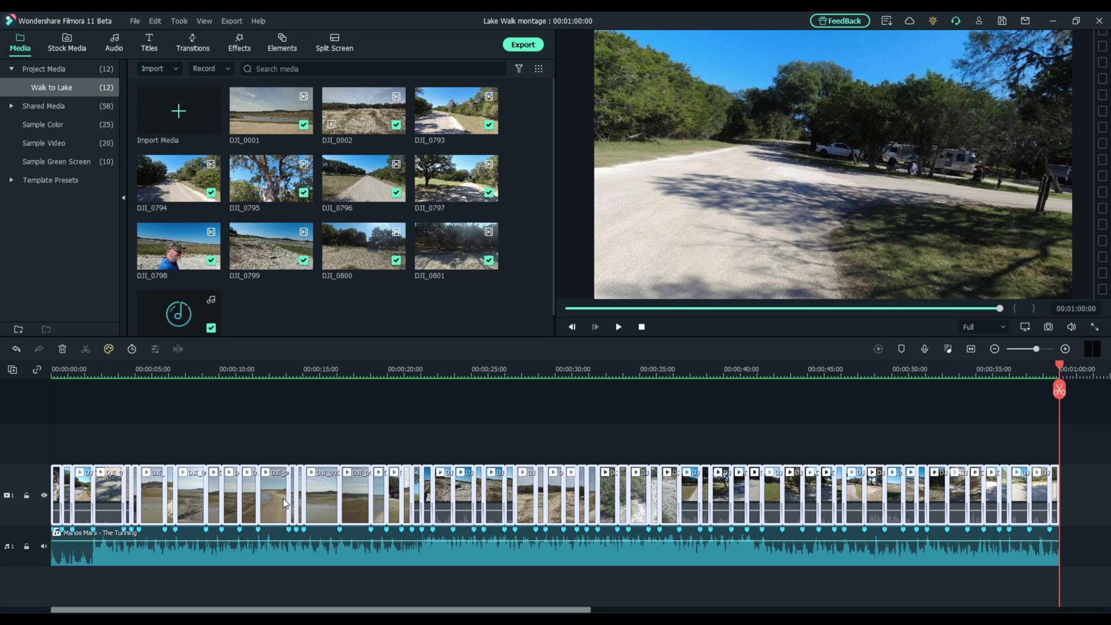
pyautogui.click(385, 434)
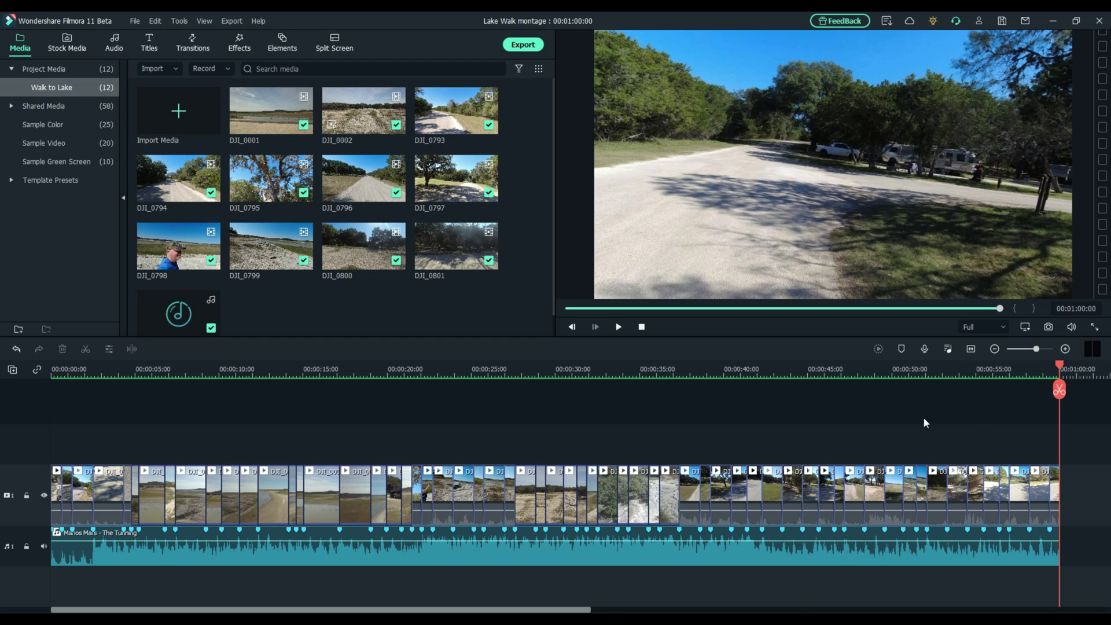
# Step: Play the montage from the start and stop at 00:00:05:19
pyautogui.moveTo(1059, 368); pyautogui.dragTo(2, 408)
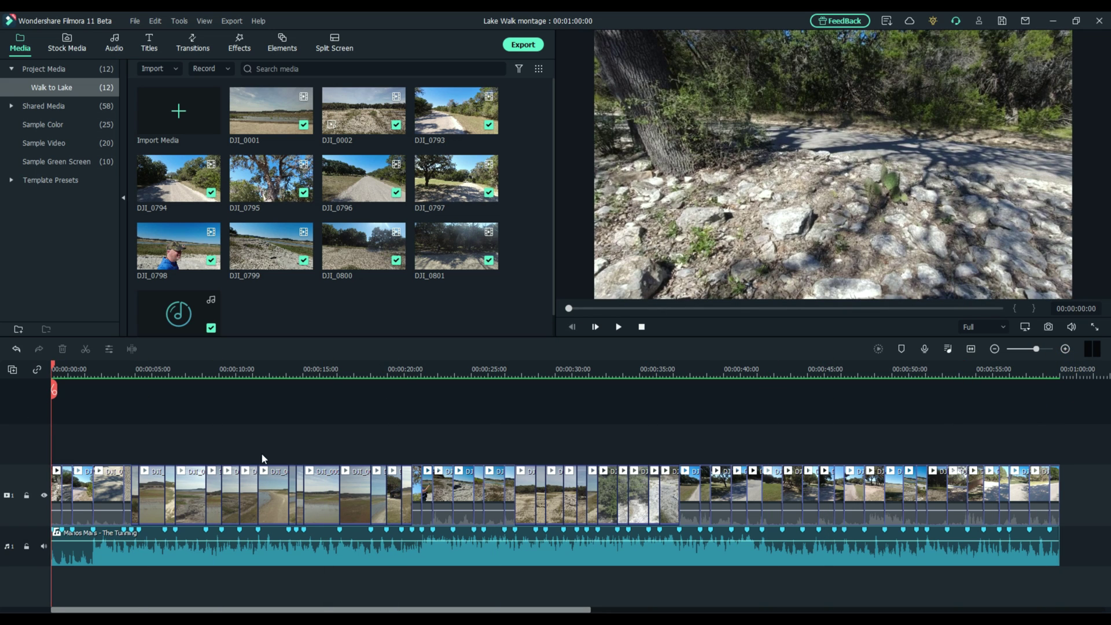
pyautogui.scroll(3, 242, 376)
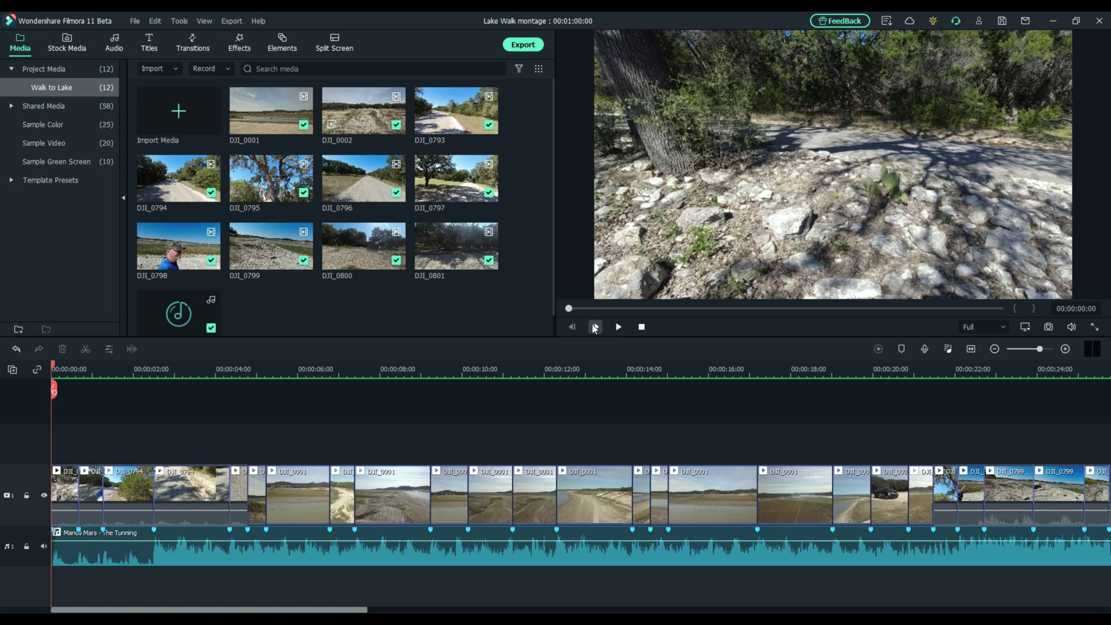
pyautogui.click(618, 327)
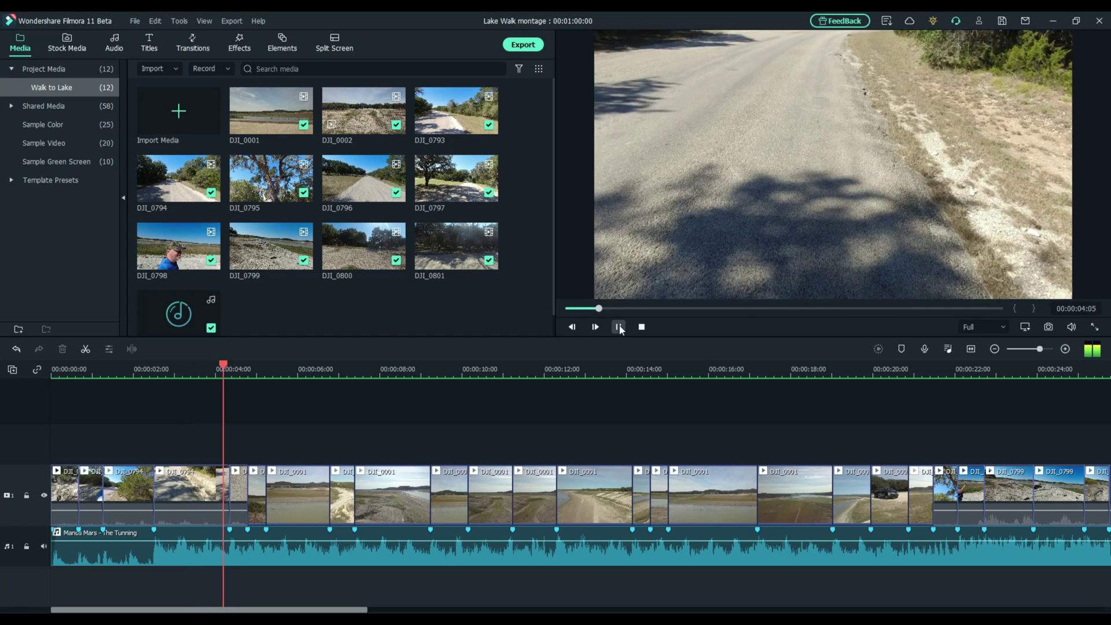
pyautogui.click(619, 327)
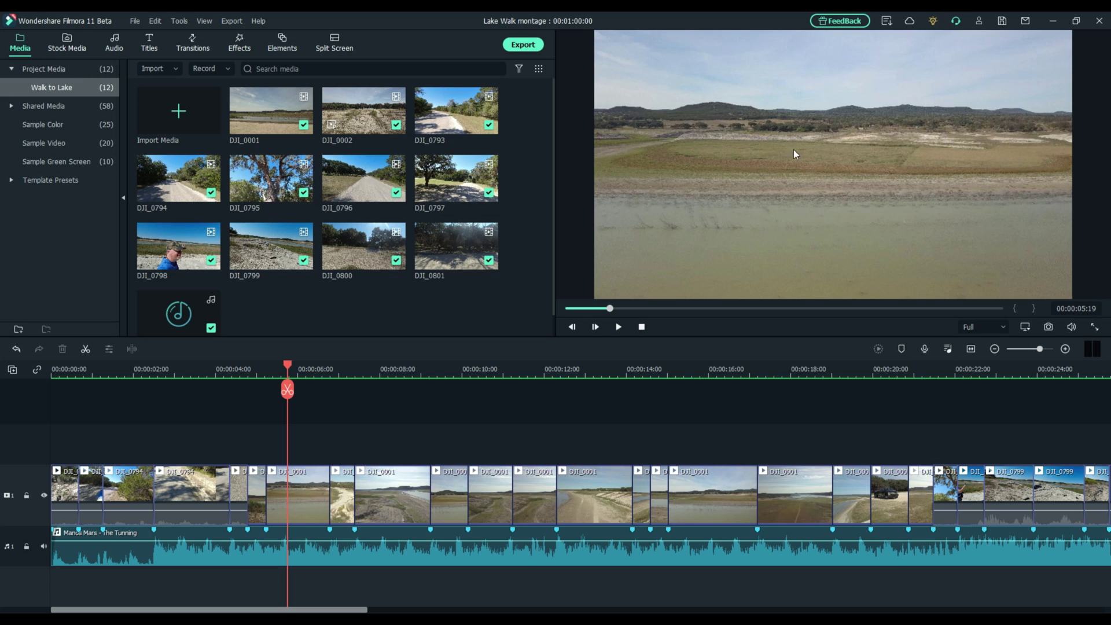
# Step: Add the Sunny Days and Beautiful Memories favourite effects on separate tracks, each stretched across the montage
pyautogui.click(242, 48)
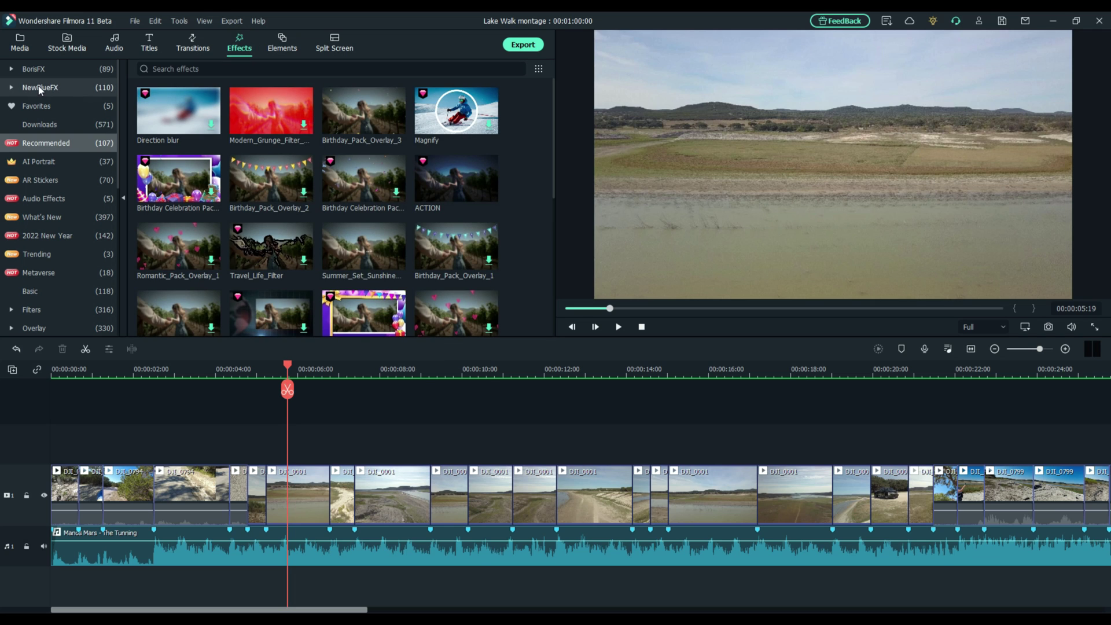
pyautogui.click(38, 108)
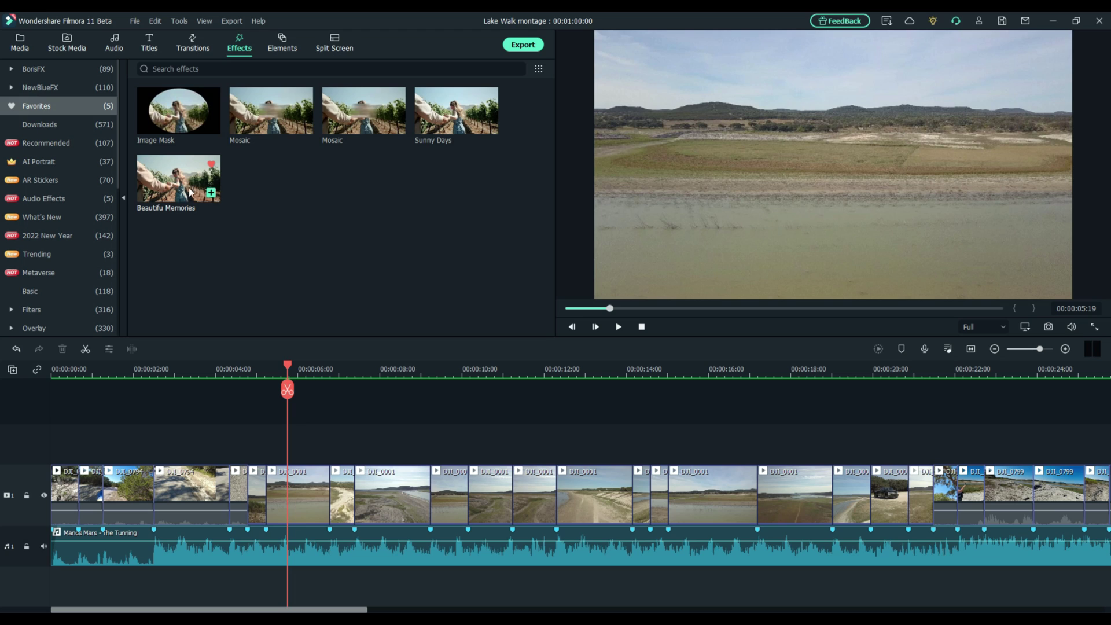
pyautogui.moveTo(473, 111)
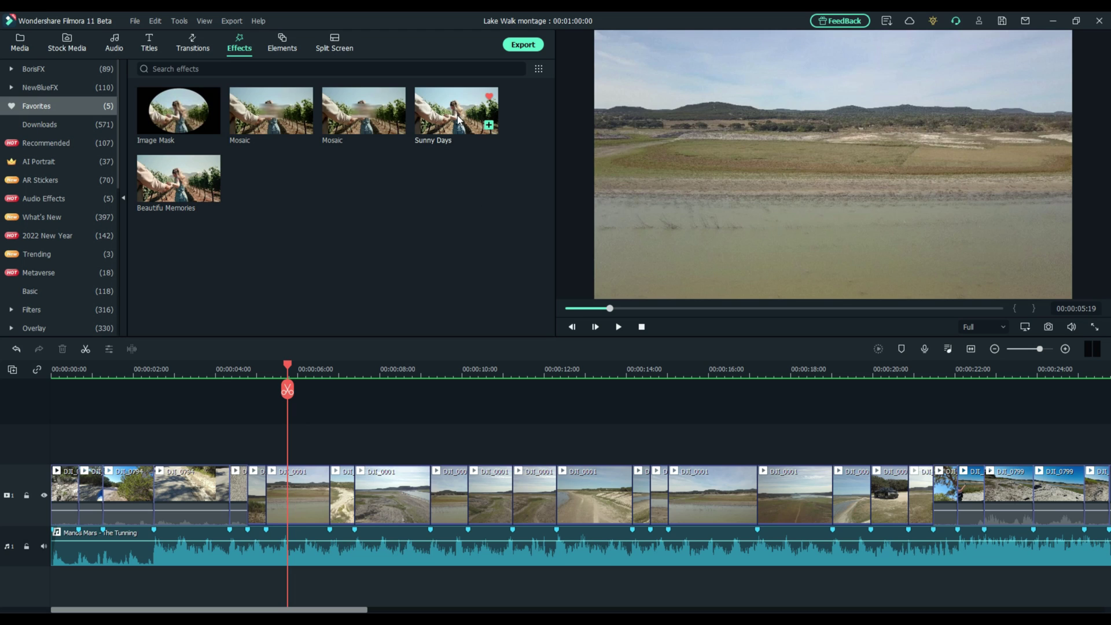
pyautogui.moveTo(195, 197)
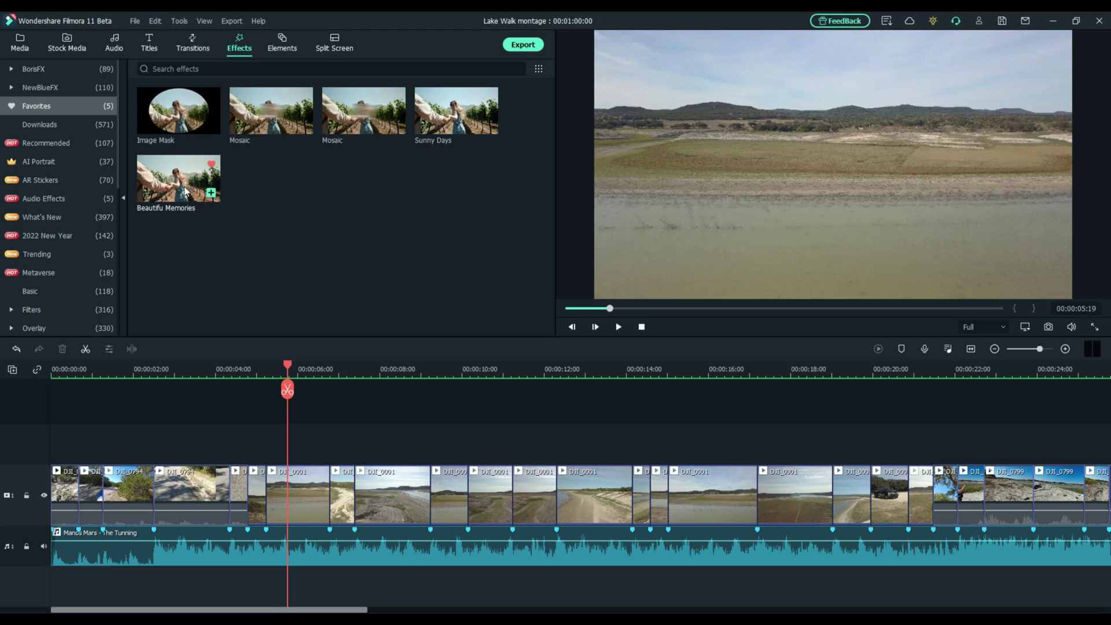
pyautogui.moveTo(186, 191); pyautogui.dragTo(51, 443)
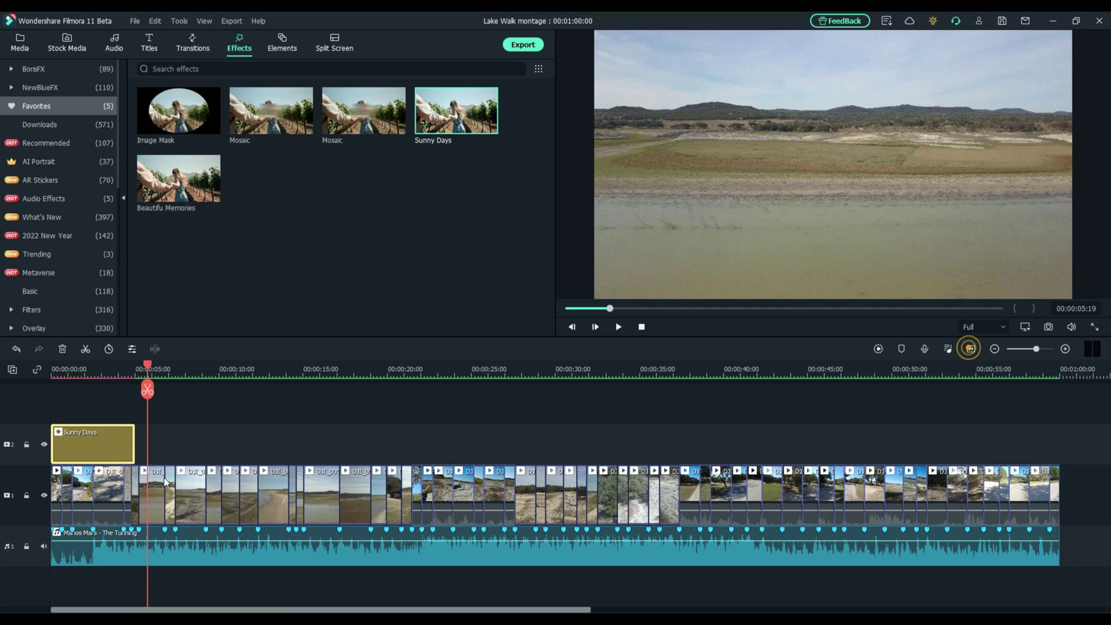
pyautogui.moveTo(134, 440); pyautogui.dragTo(1061, 441)
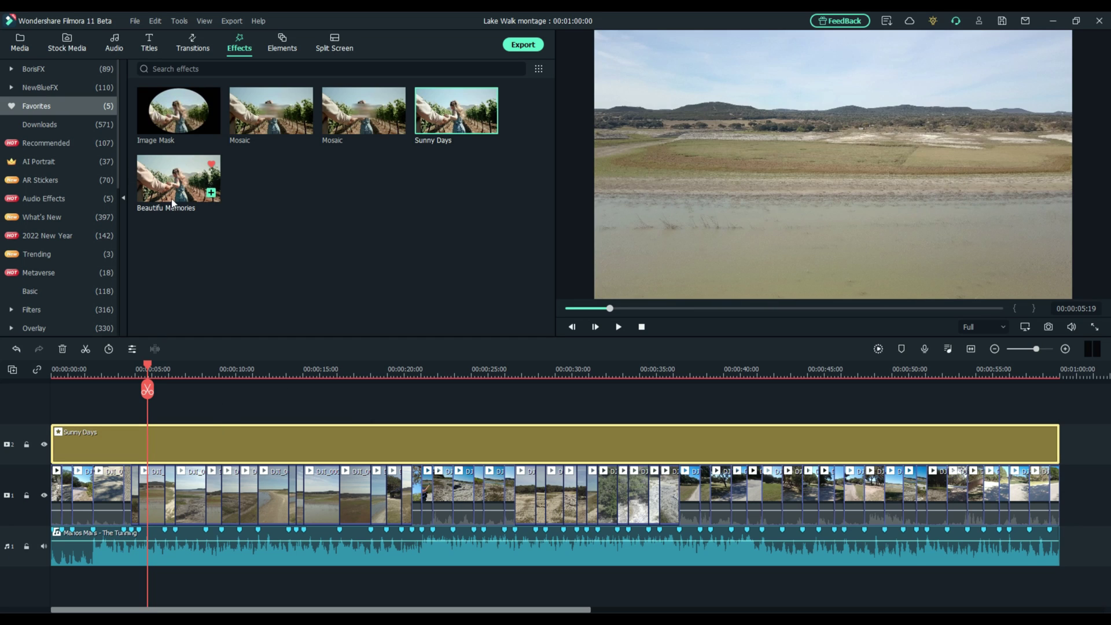
pyautogui.moveTo(170, 194); pyautogui.dragTo(53, 417)
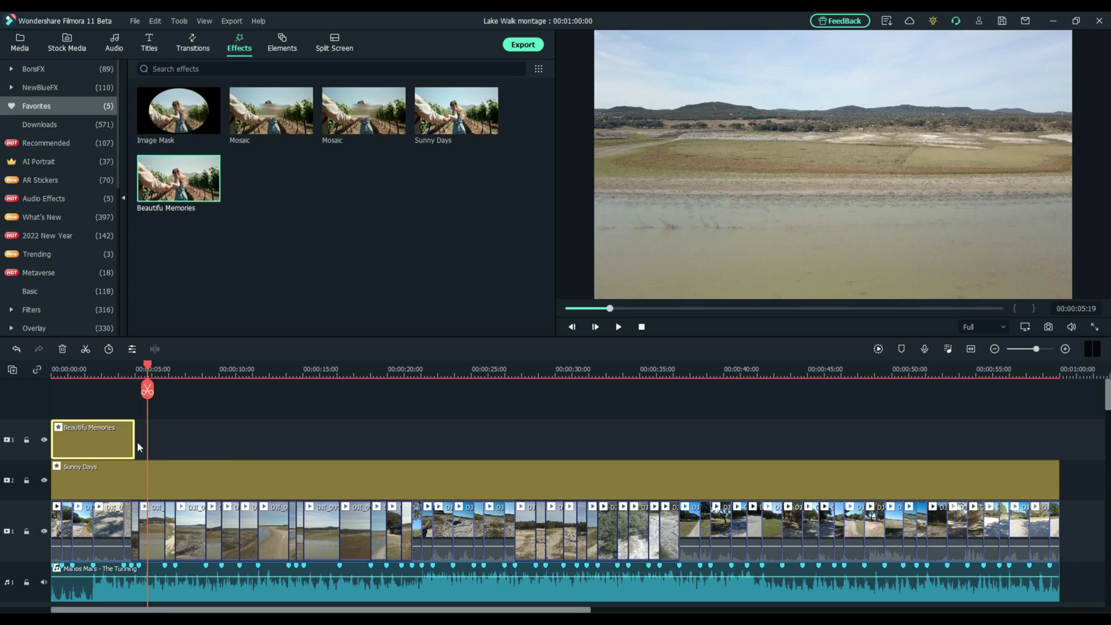
pyautogui.moveTo(135, 440); pyautogui.dragTo(1058, 433)
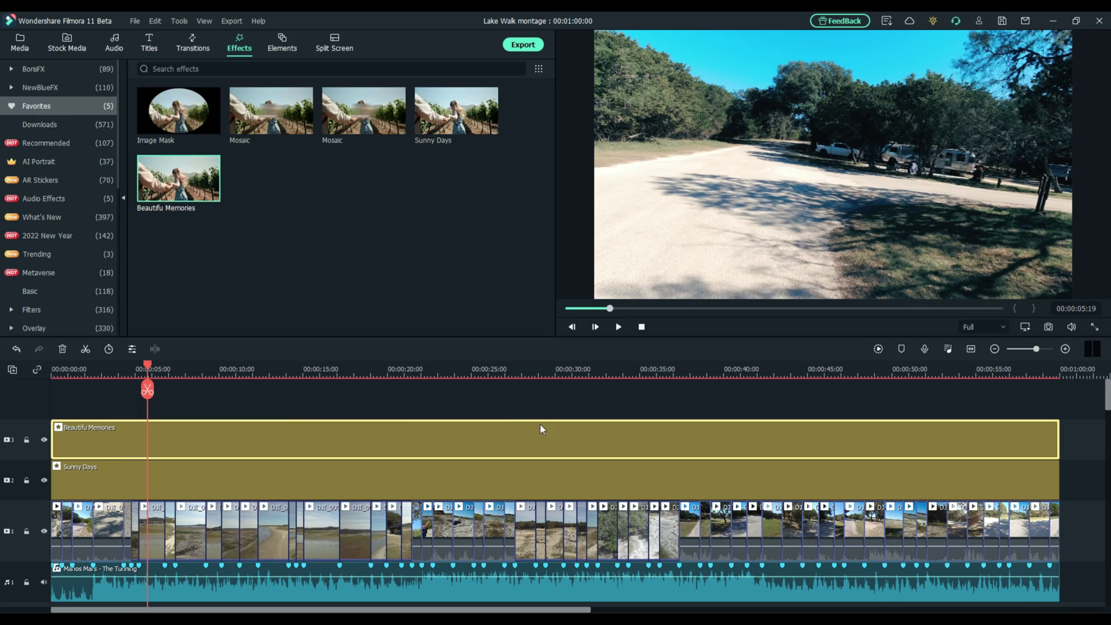
# Step: Adjust the Beautiful Memories effect's Alpha slider and confirm its settings
pyautogui.doubleClick(91, 436)
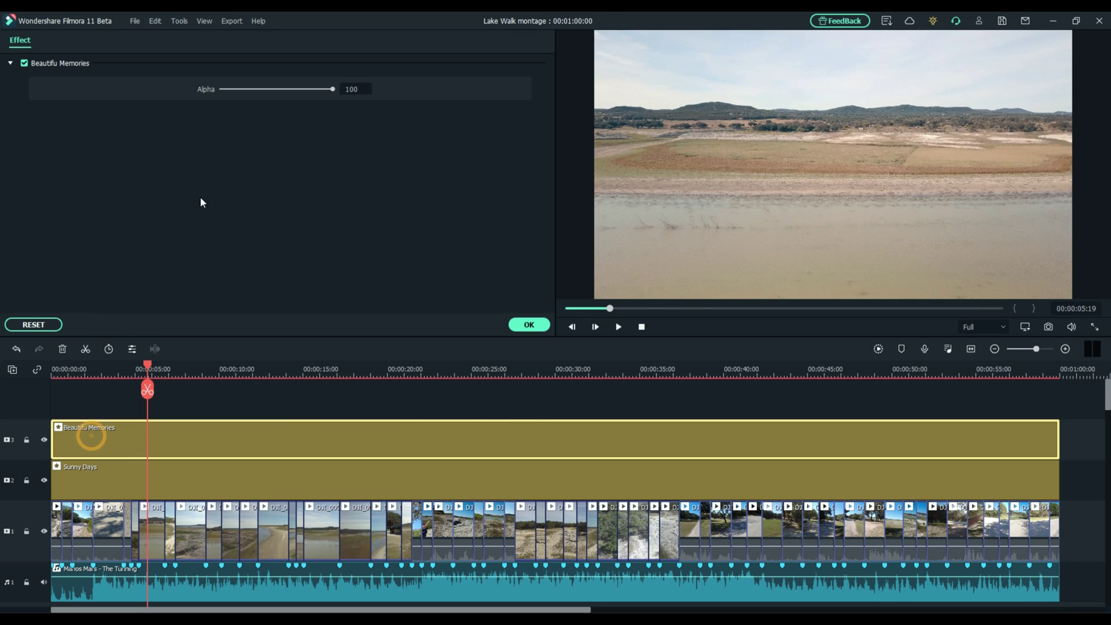
pyautogui.moveTo(336, 92); pyautogui.dragTo(387, 94)
pyautogui.click(527, 325)
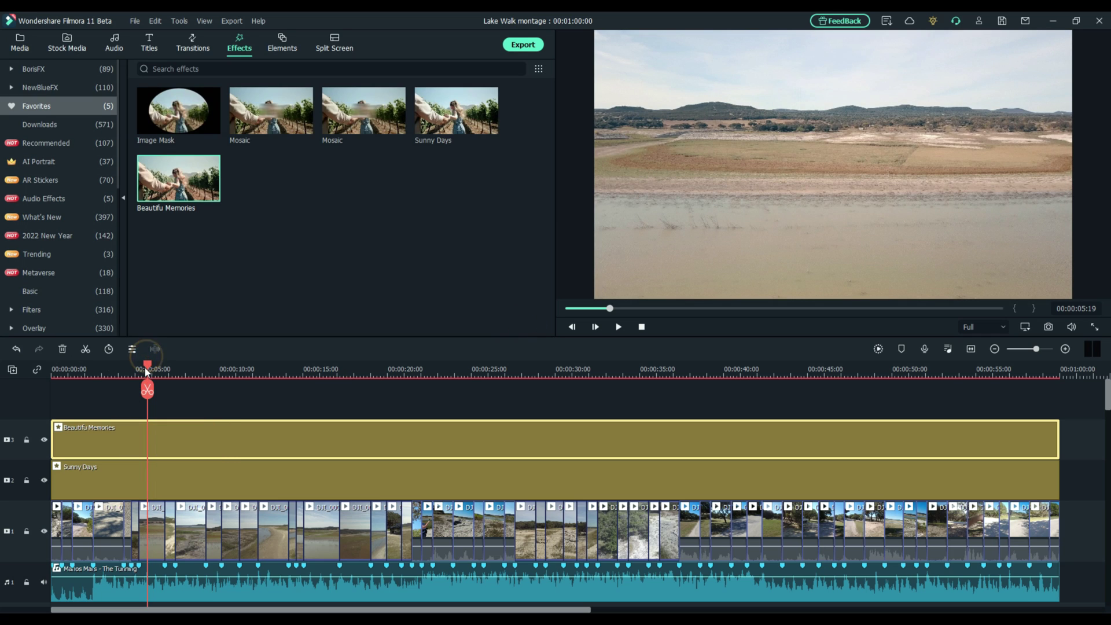
pyautogui.moveTo(147, 364); pyautogui.dragTo(30, 367)
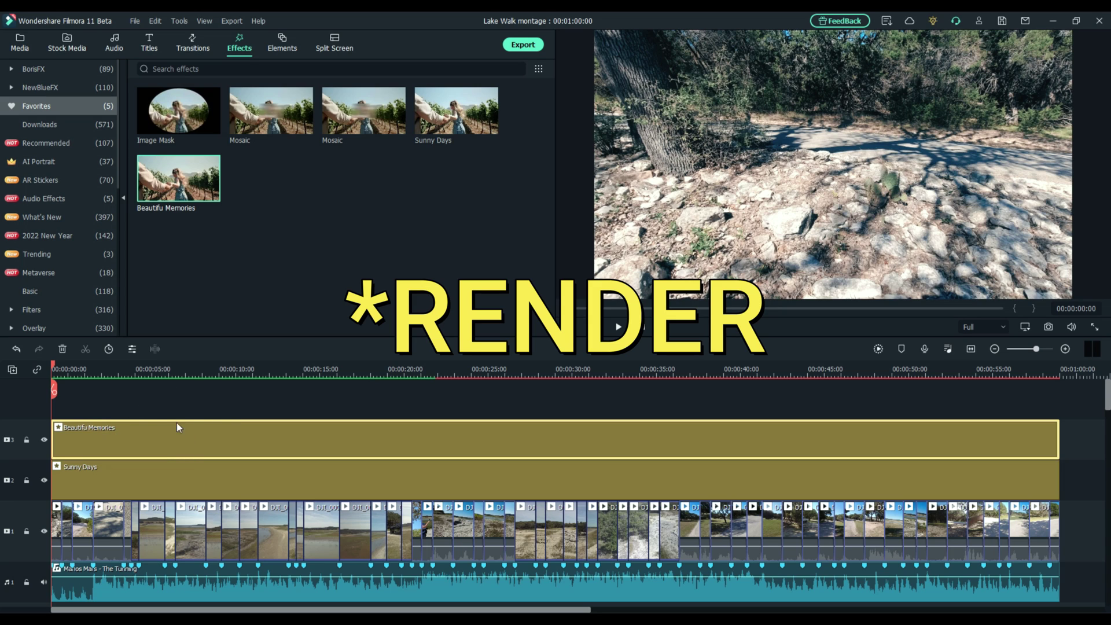
pyautogui.click(619, 327)
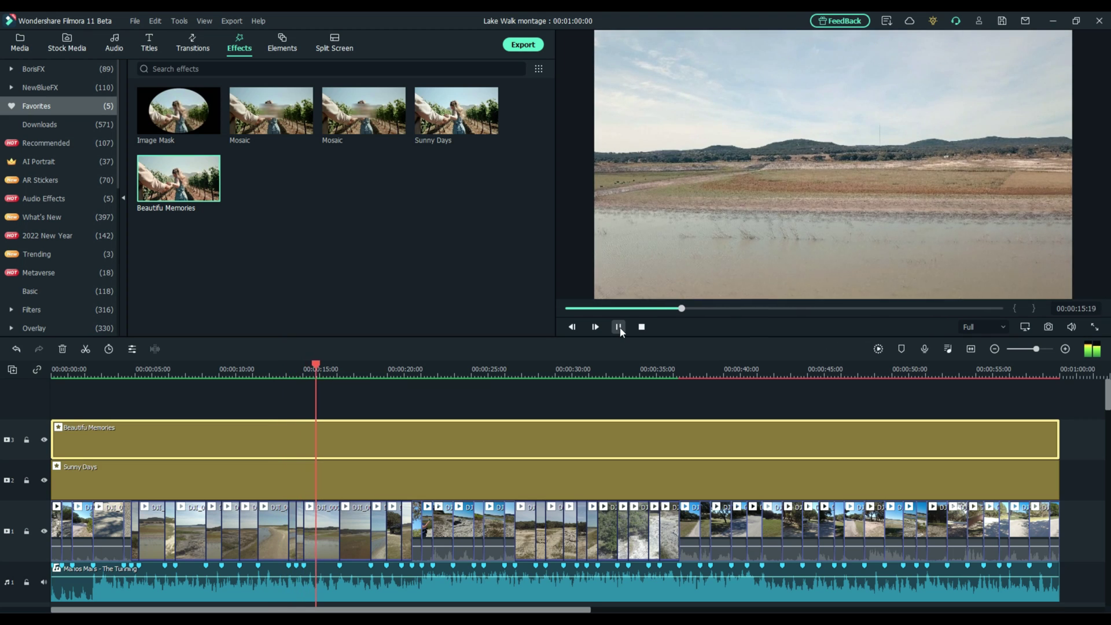
pyautogui.click(619, 328)
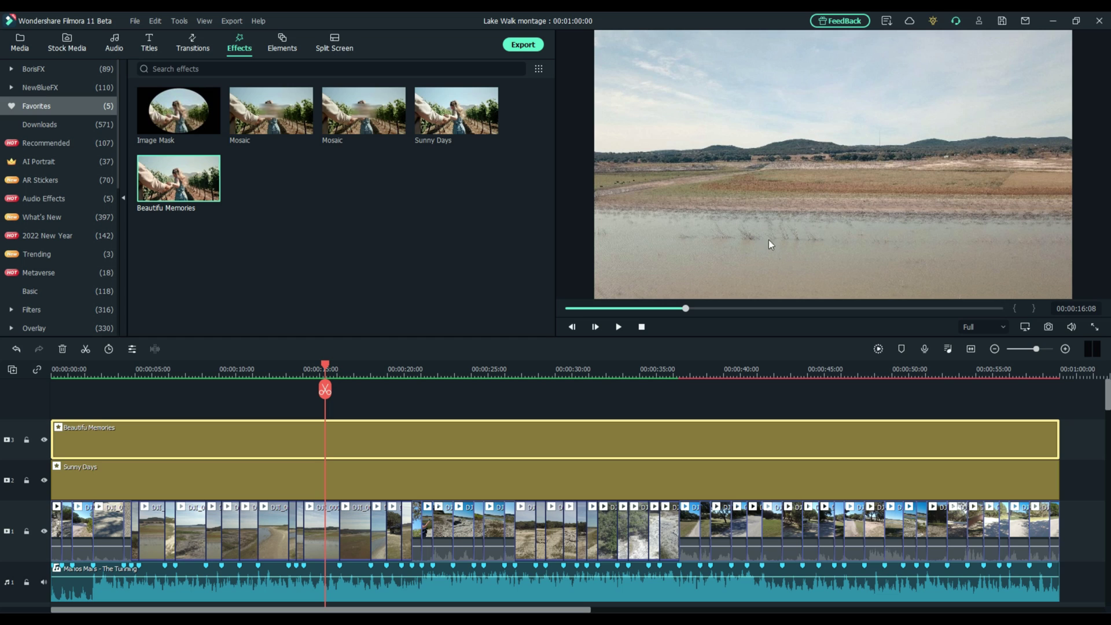
pyautogui.click(314, 525)
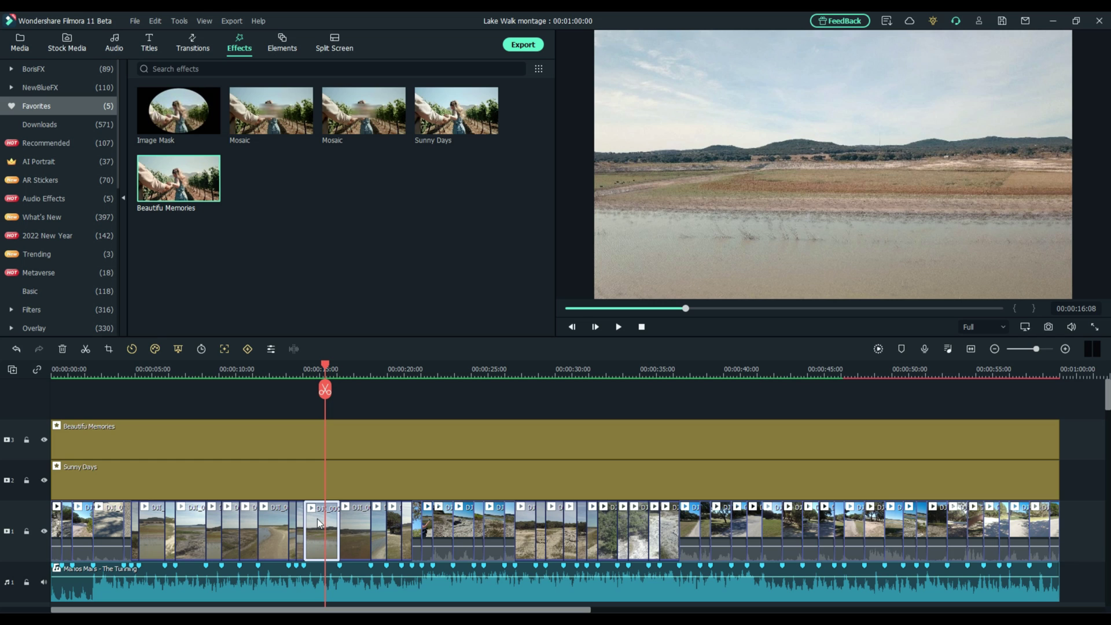
# Step: Add a starting animation keyframe to the lake clip near 00:00:15
pyautogui.doubleClick(319, 524)
pyautogui.click(304, 566)
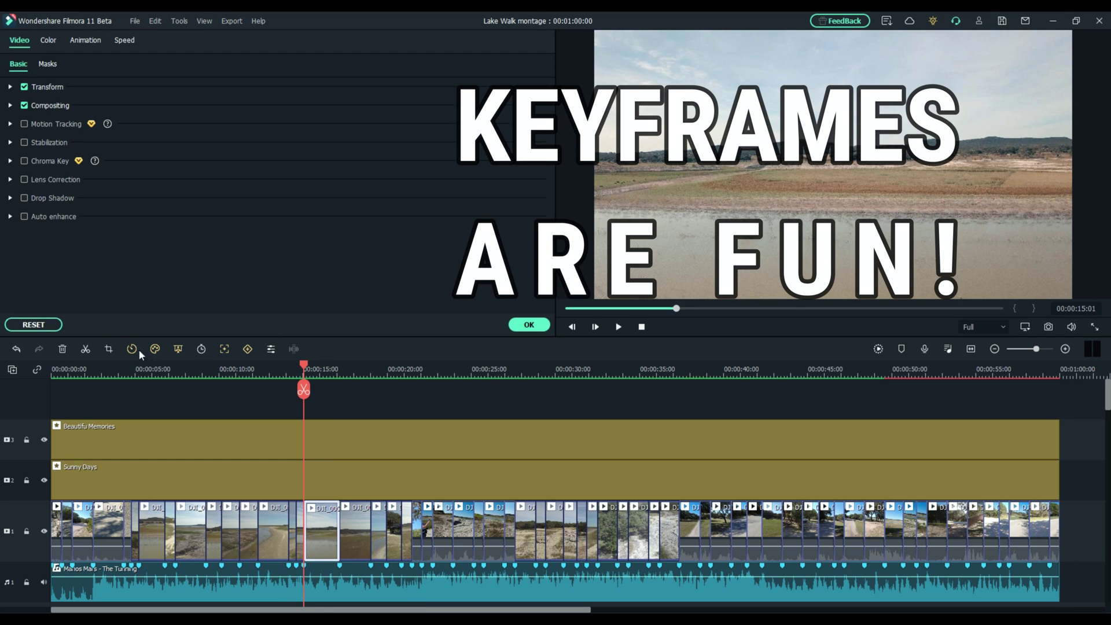
pyautogui.click(247, 349)
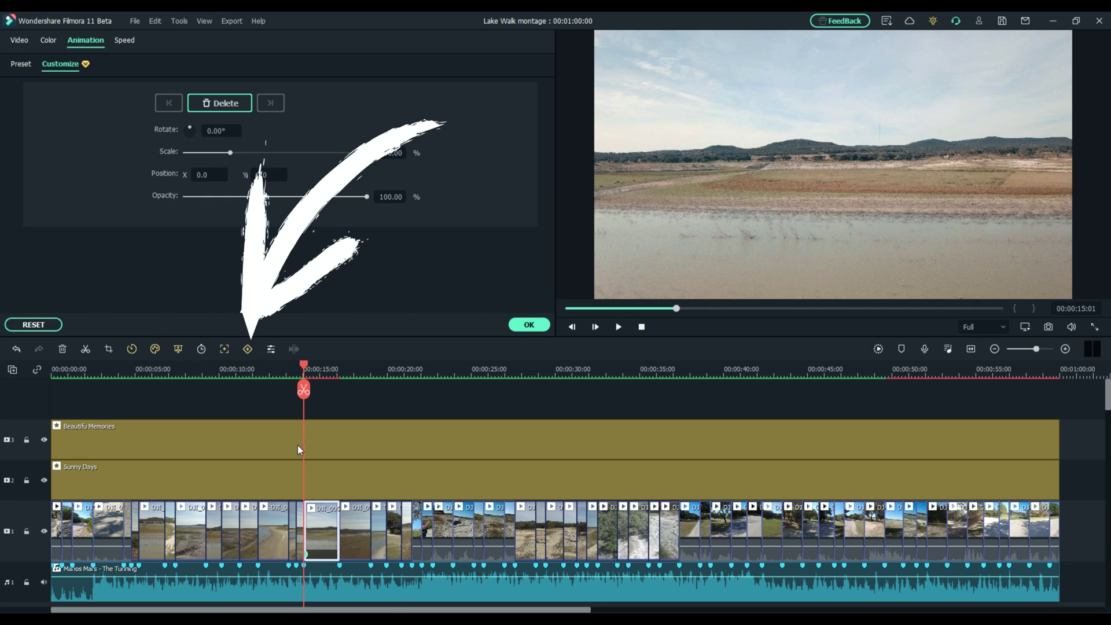
# Step: Just before the next beat at 00:00:17:05, set Scale to 150% and confirm the zoom
pyautogui.click(339, 569)
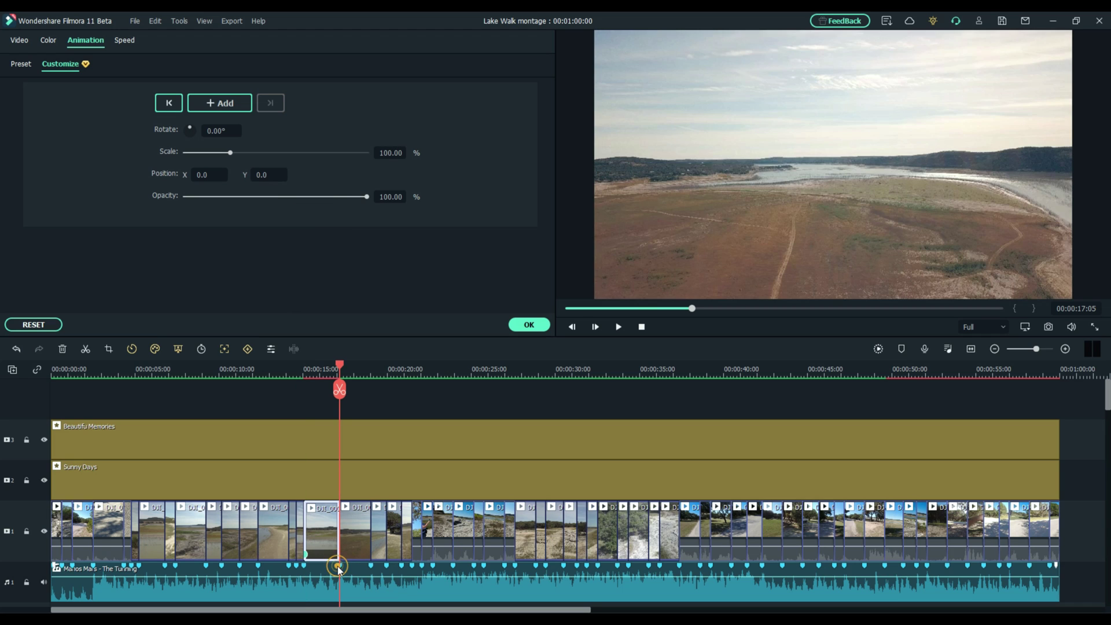
pyautogui.click(572, 327)
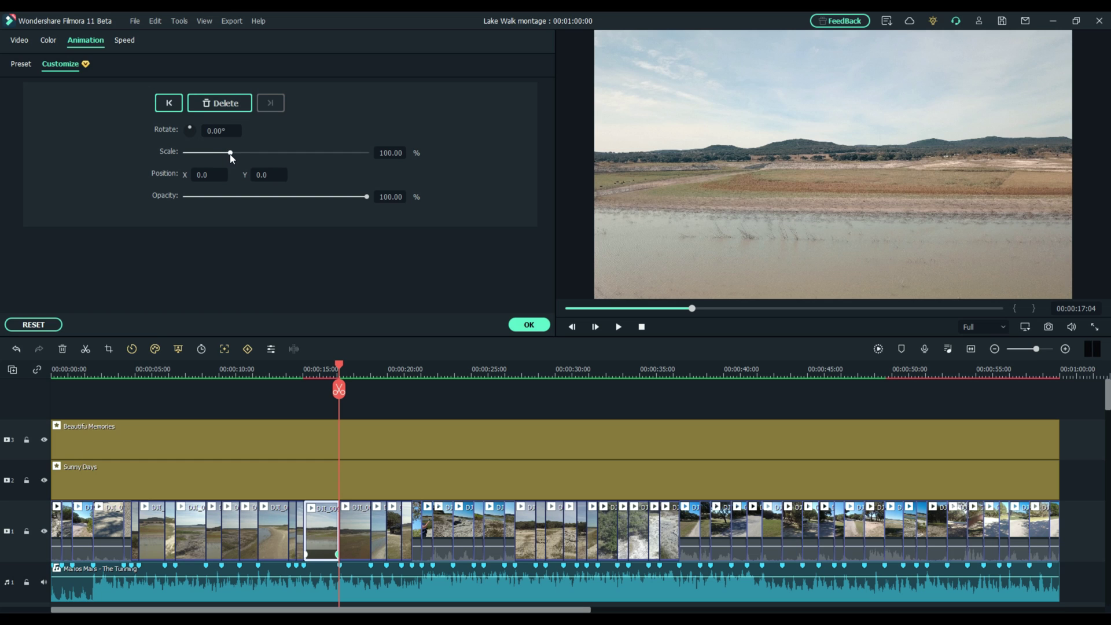
pyautogui.moveTo(231, 154); pyautogui.dragTo(254, 154)
pyautogui.click(390, 154)
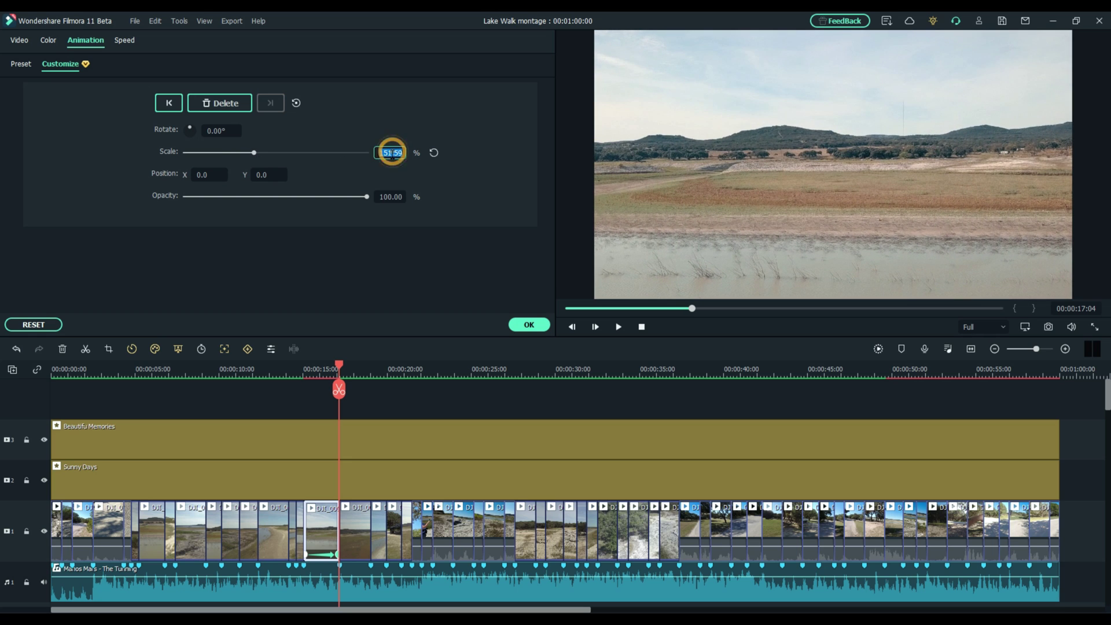
pyautogui.write('150')
pyautogui.press('Return')
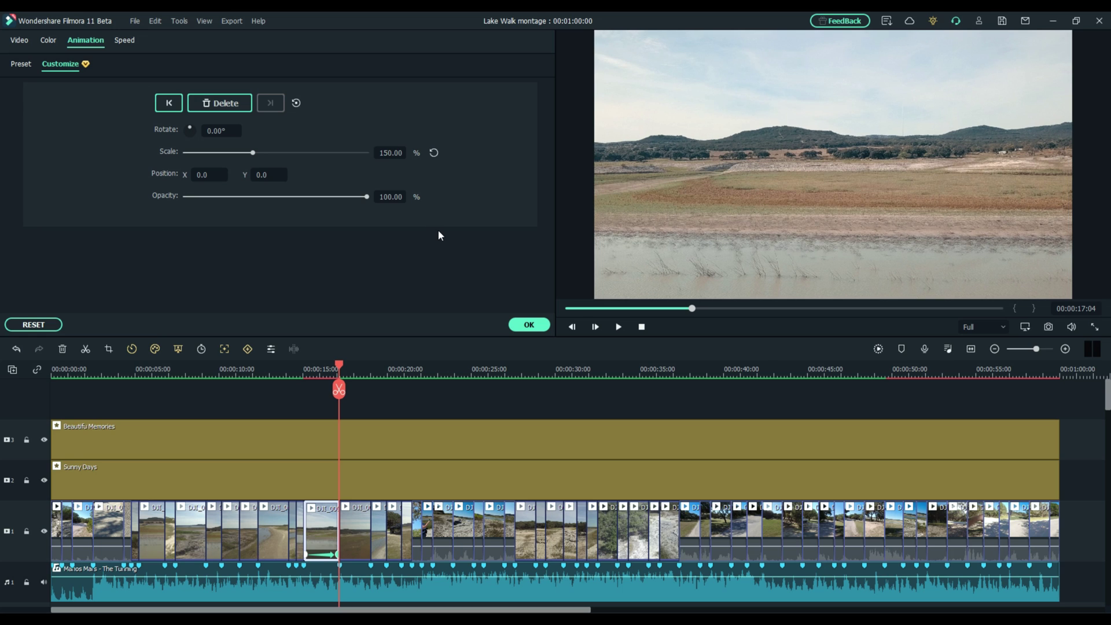
pyautogui.click(528, 325)
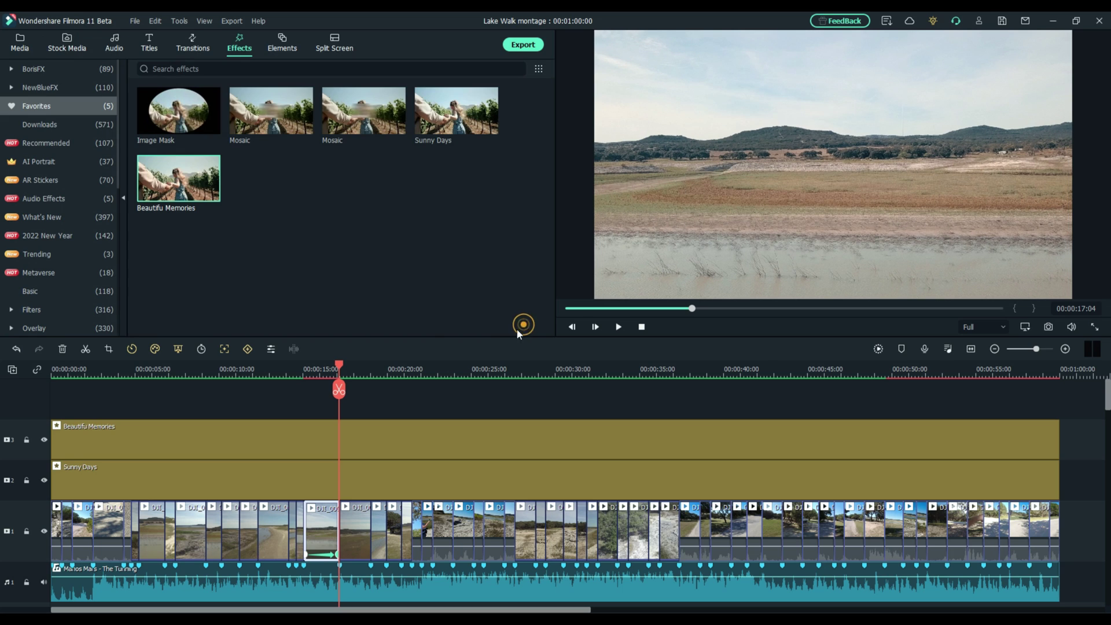
pyautogui.click(264, 372)
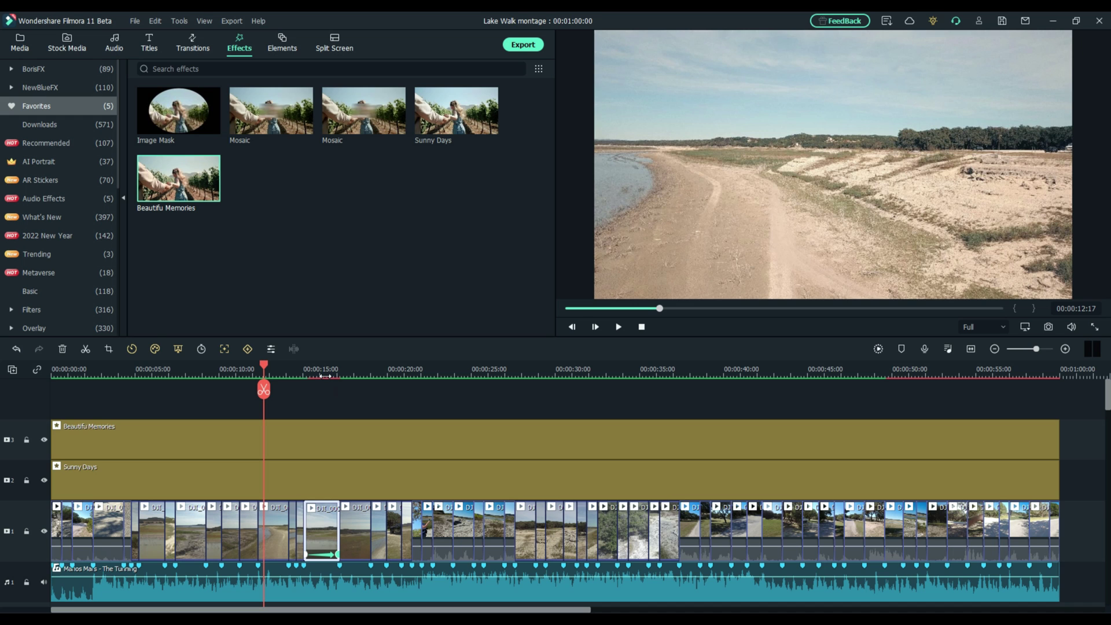
pyautogui.press('space')
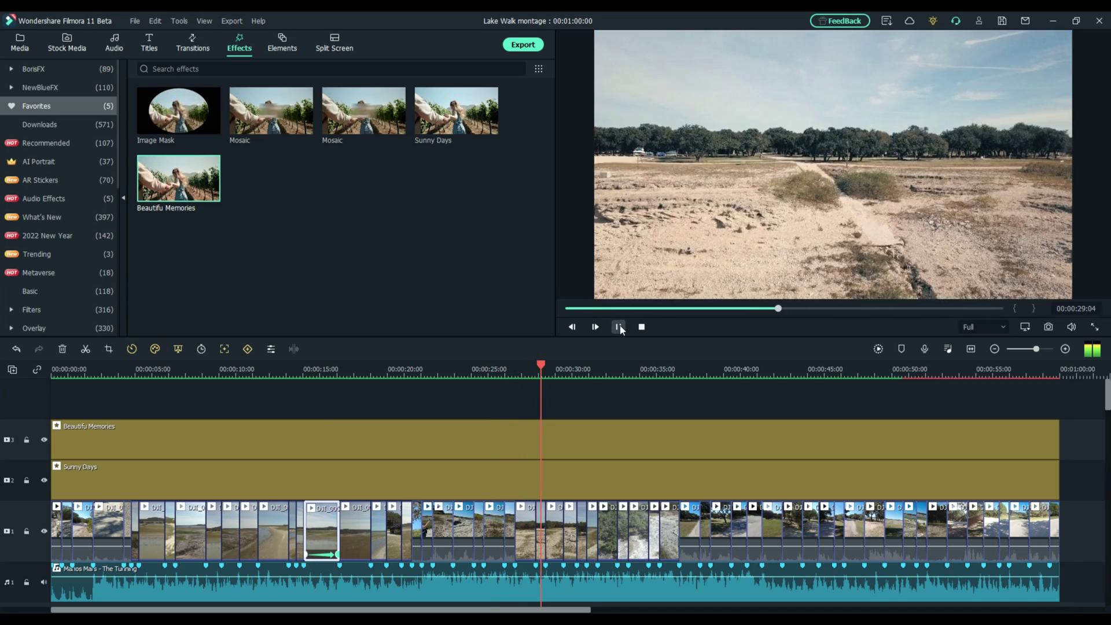
pyautogui.click(619, 327)
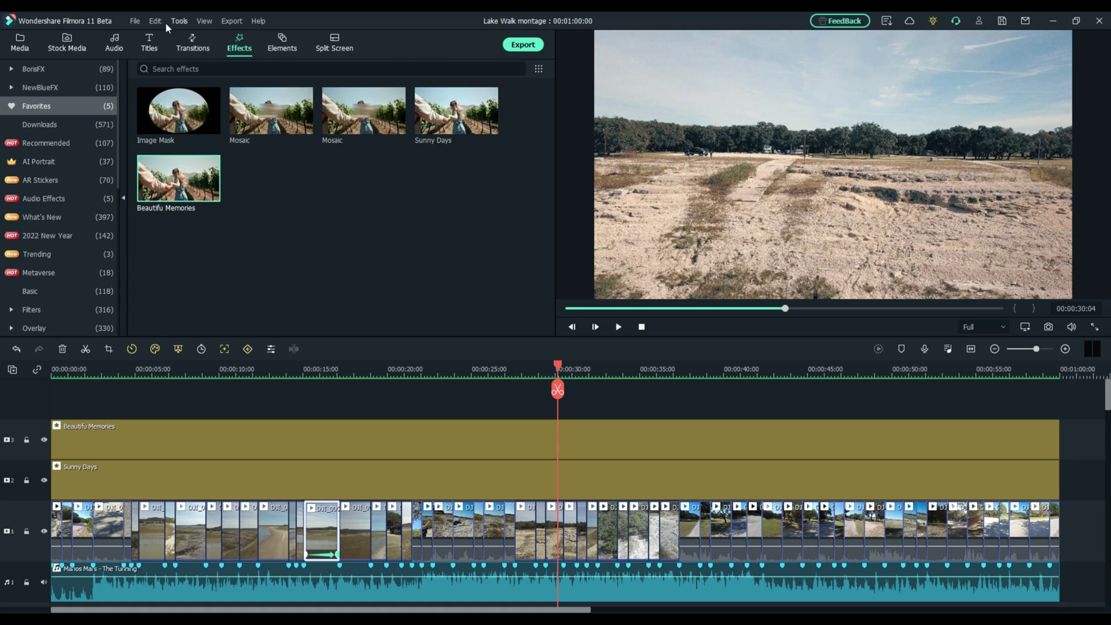
# Step: Save the Lake Walk montage project from the File menu
pyautogui.click(135, 21)
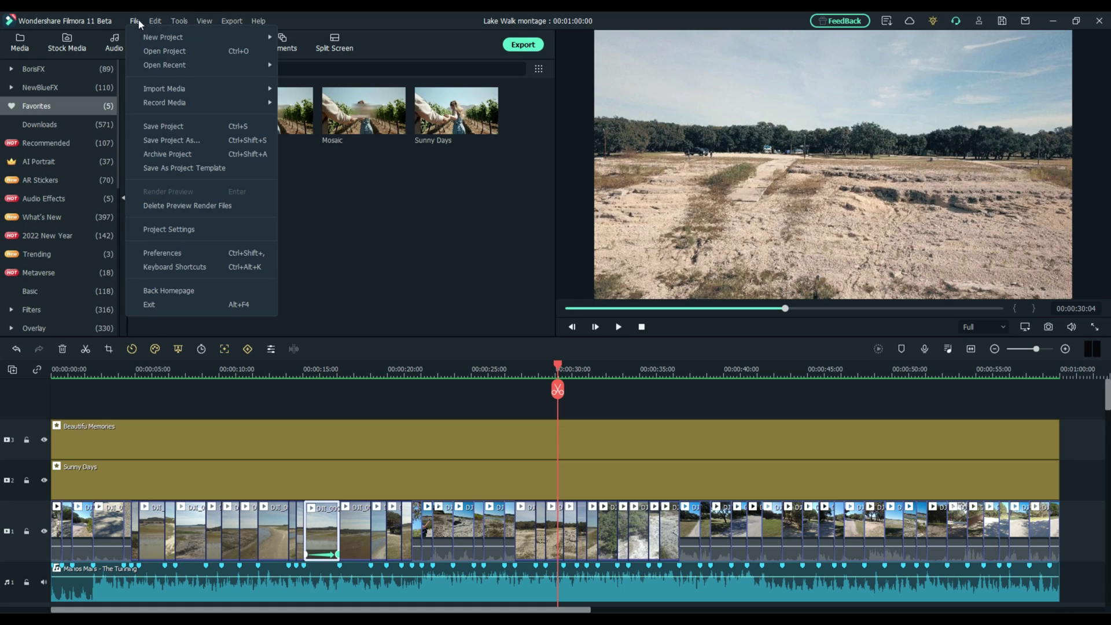
pyautogui.click(167, 124)
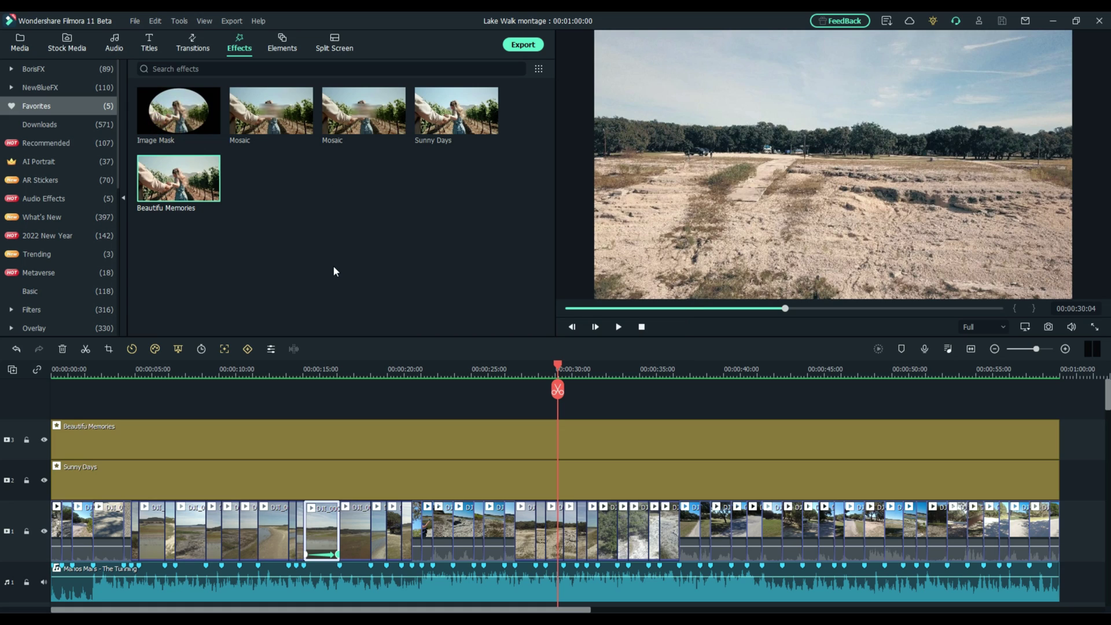